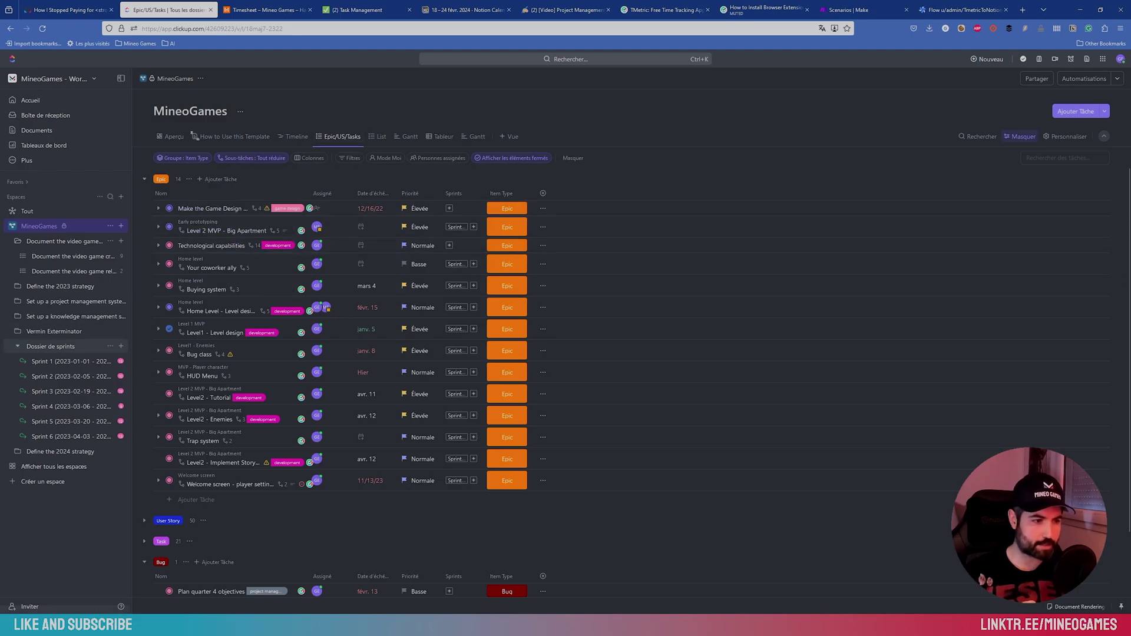
Step: Try the Dossier de sprints Liste, Charge de travail and Échéancier views, dismissing the Business upgrade offers
left_click(50, 346)
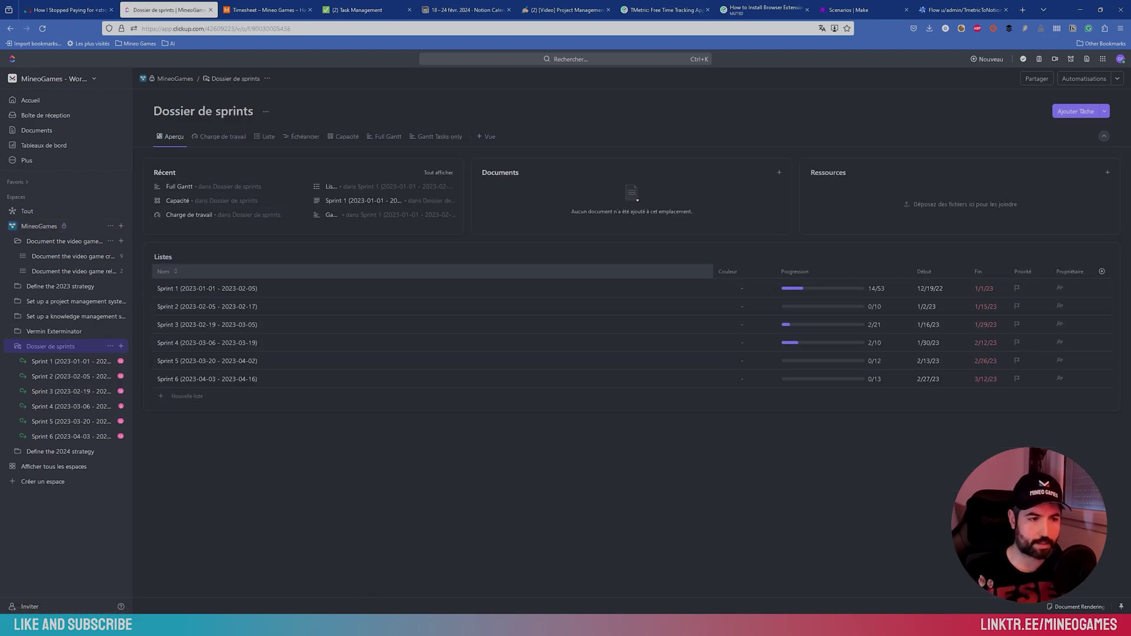
left_click(264, 136)
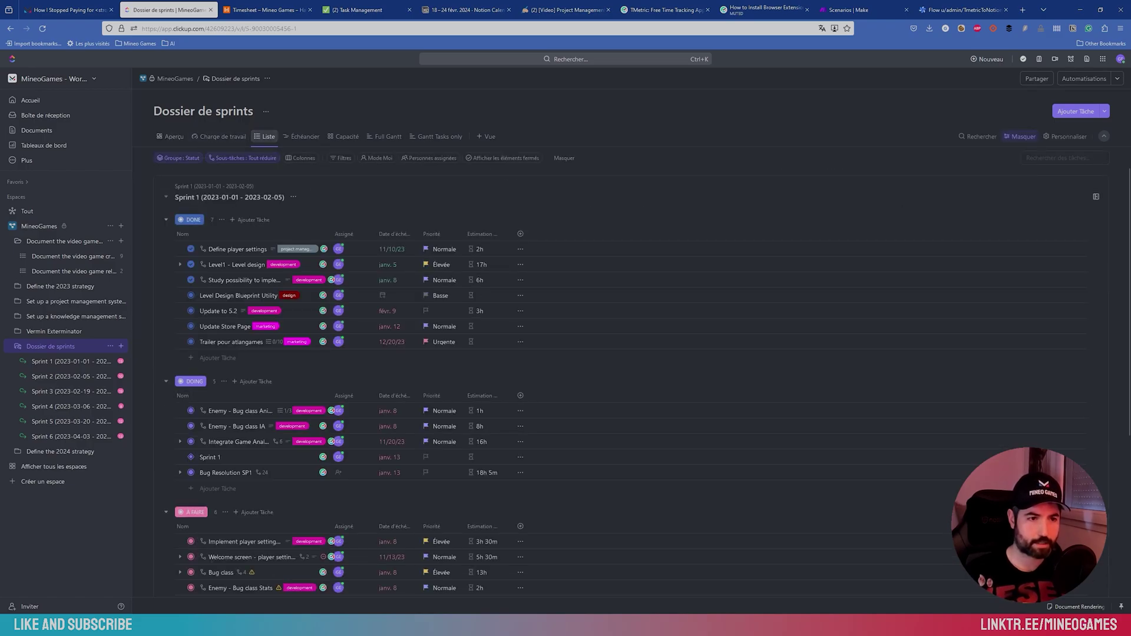
left_click(219, 136)
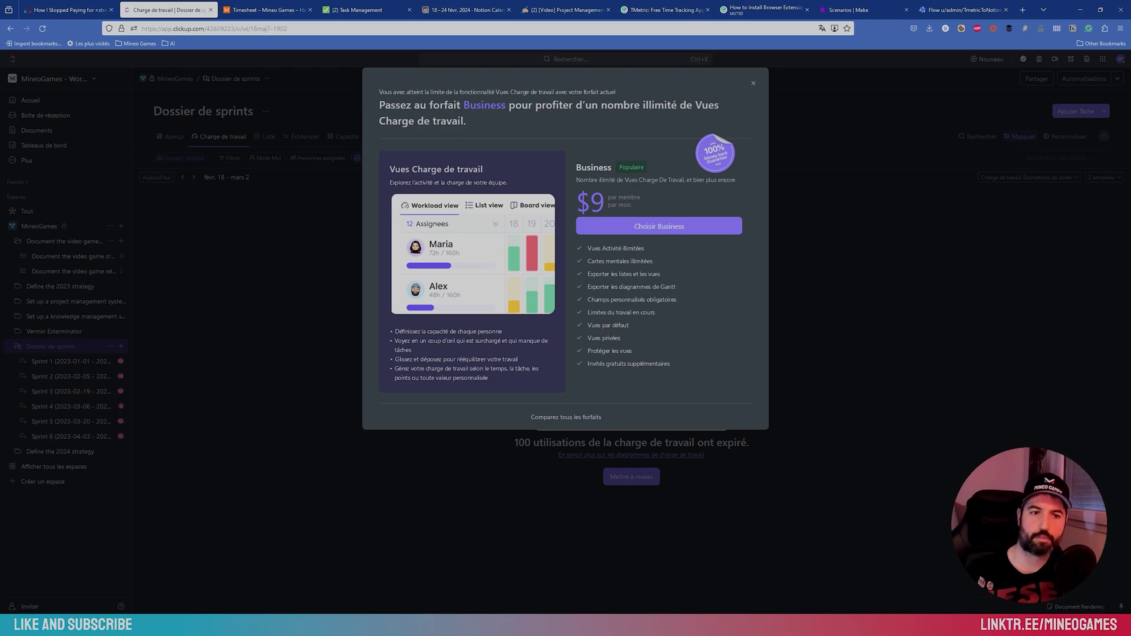
key("Escape")
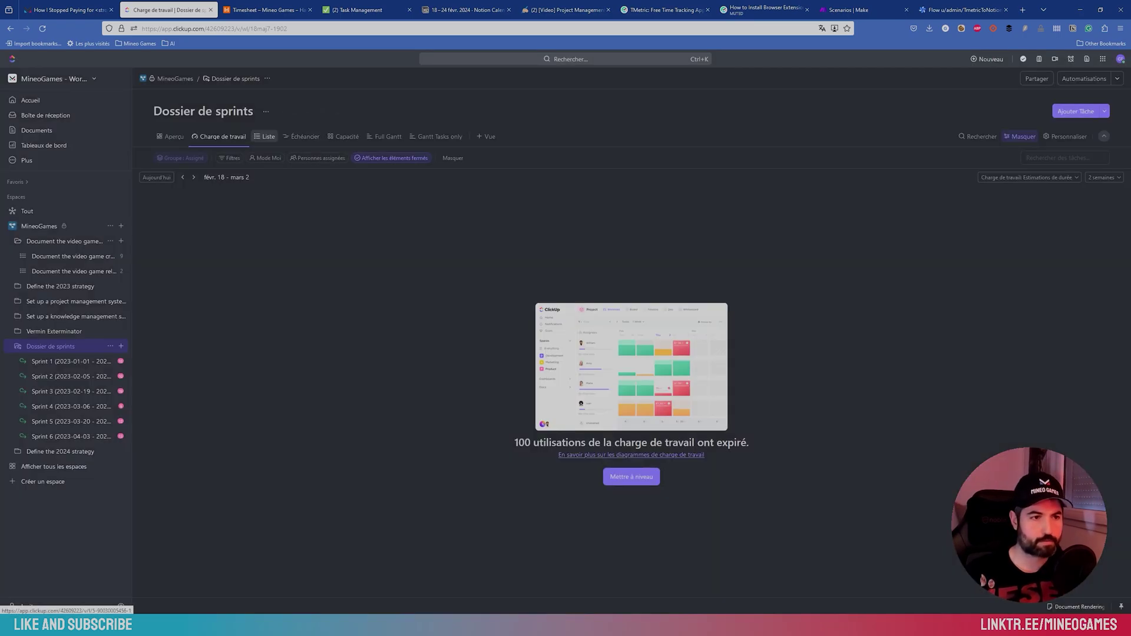
left_click(303, 136)
key("Escape")
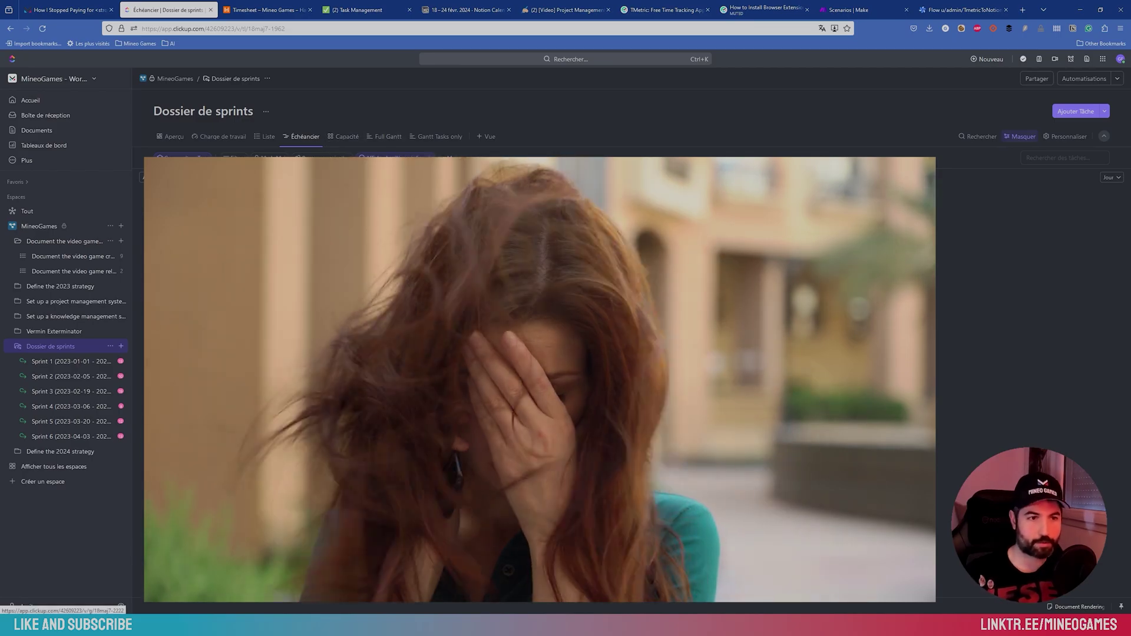
Step: Show the Full Gantt chart of all sprints and drag Sprint 3 with its tasks later
left_click(343, 136)
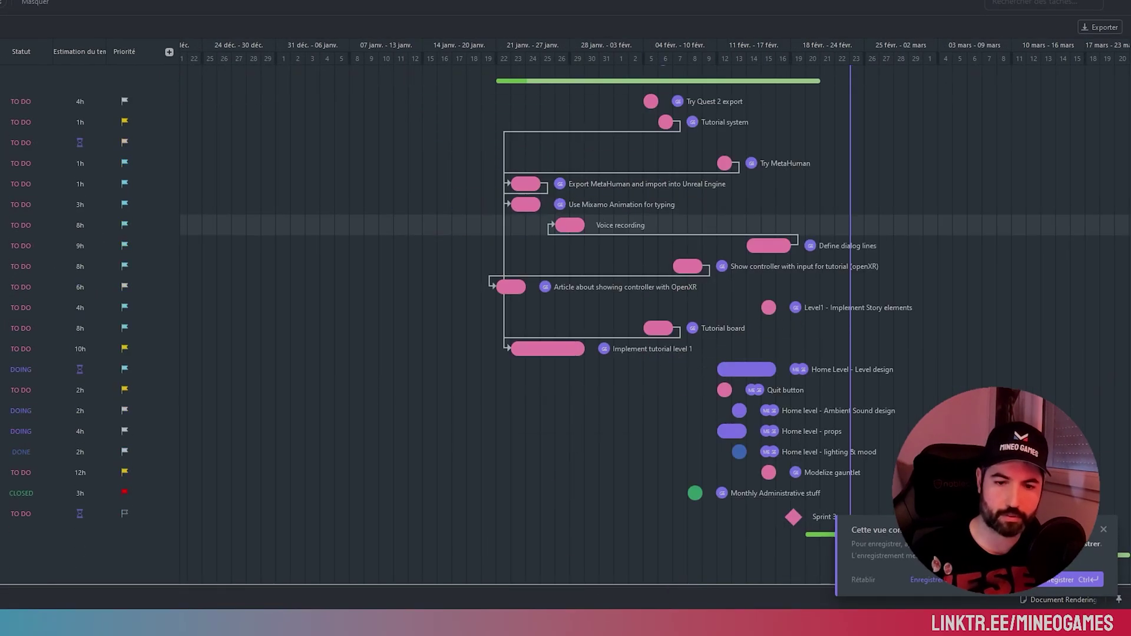
scroll(470, 233, "up", 5)
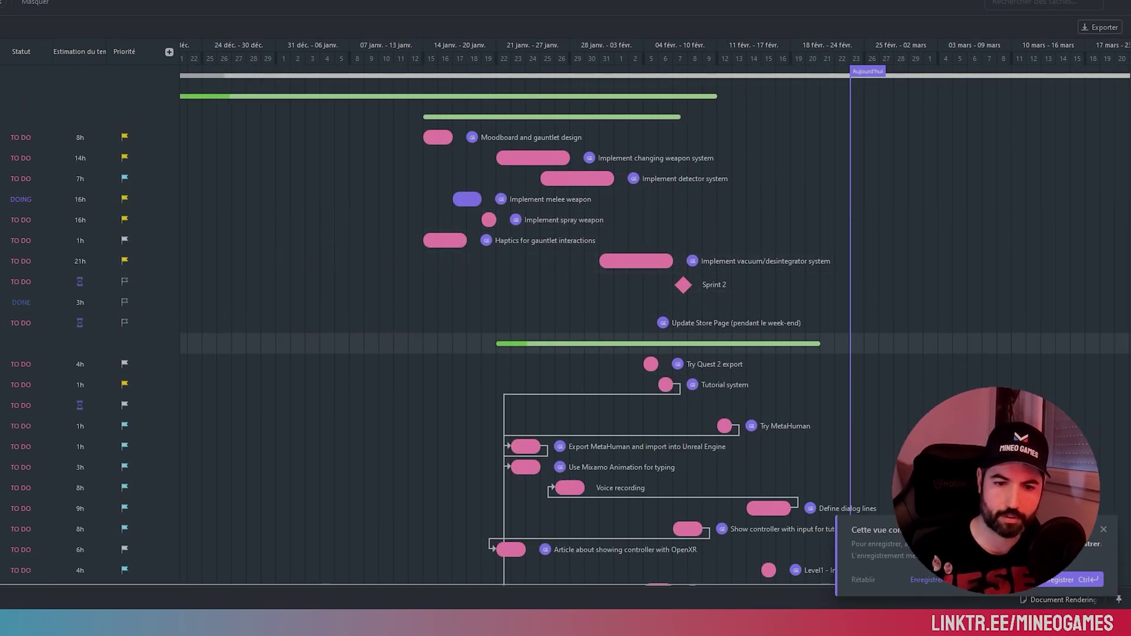
left_click_drag(625, 344, 752, 343)
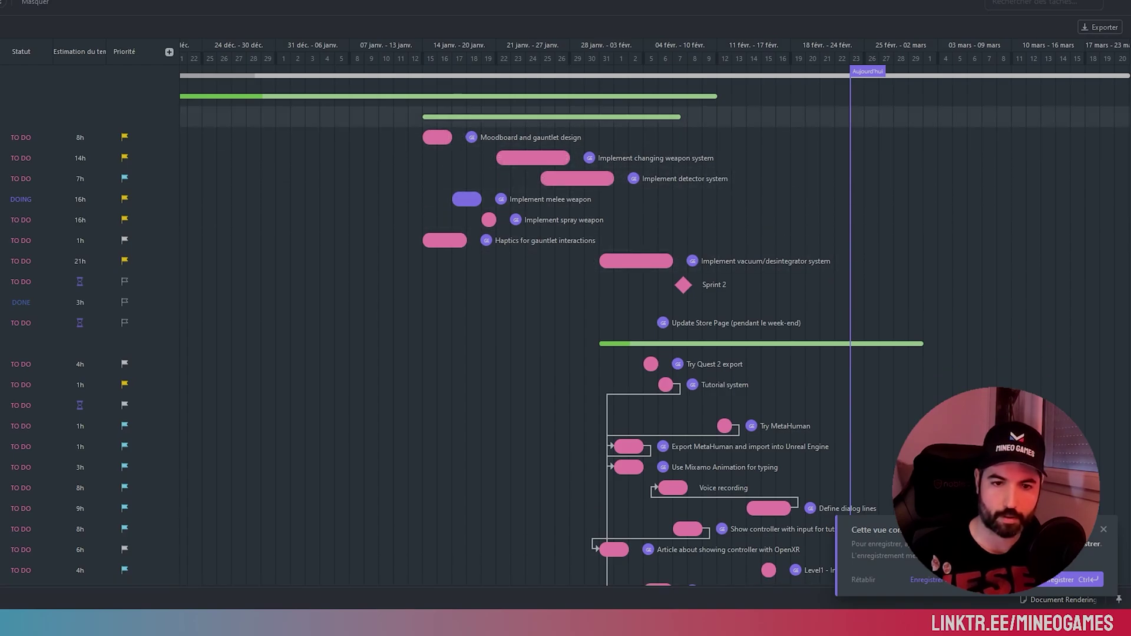
left_click_drag(606, 117, 643, 117)
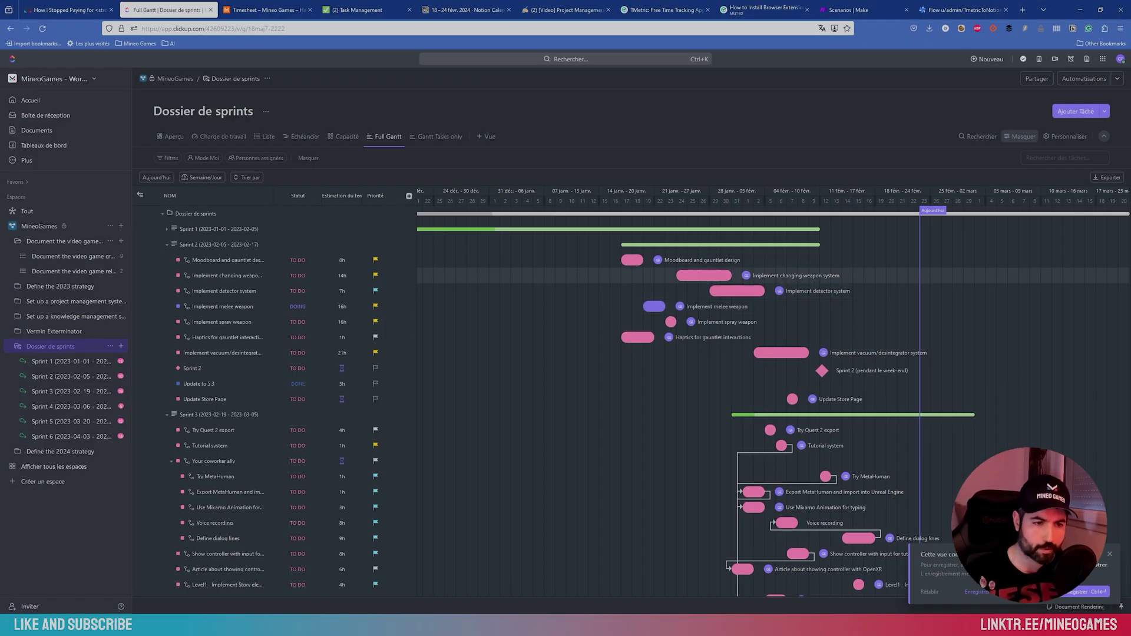
Step: Open the 'Implement changing weapon system' task and view its T-shirt Size choices without picking one
left_click(704, 276)
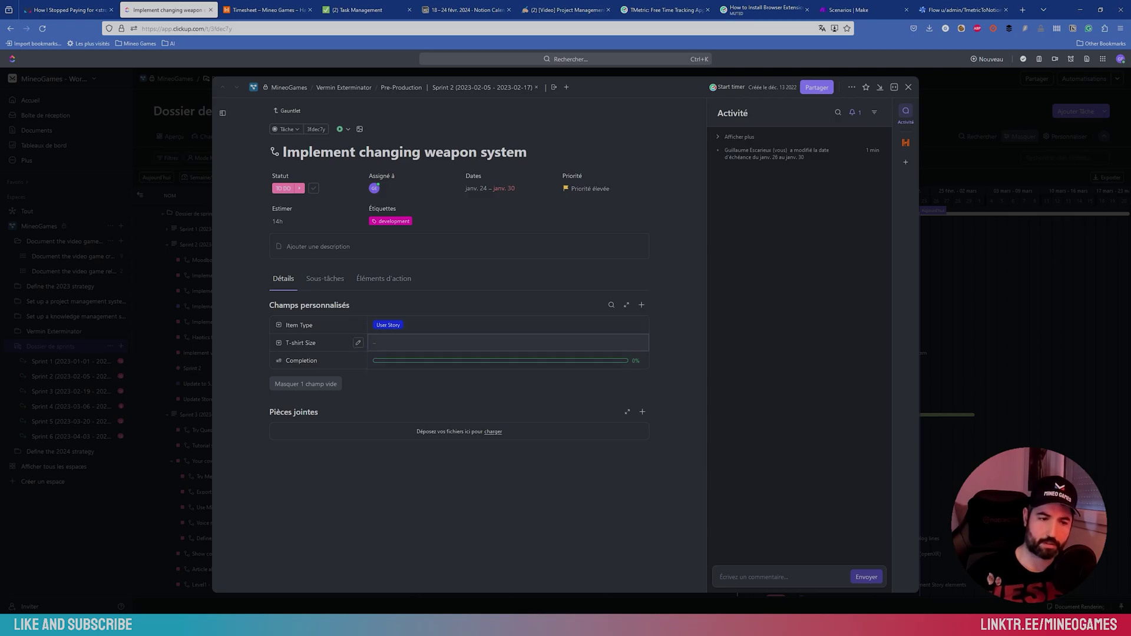
left_click(375, 343)
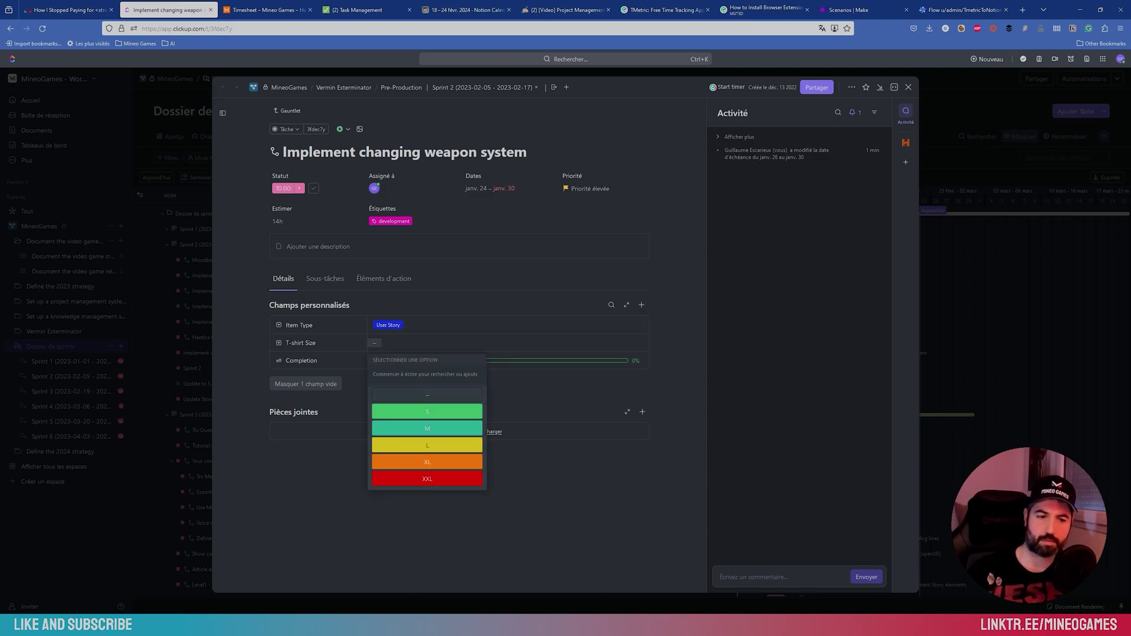
key("Escape")
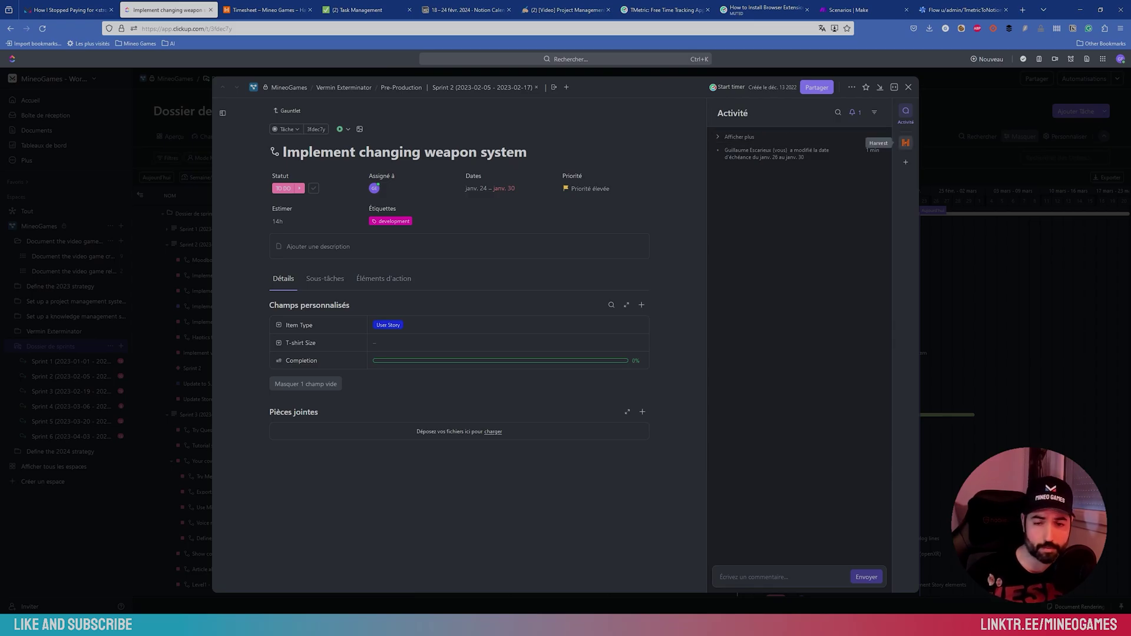
Step: Sign in to Harvest from the task's time tracker using the Mineo Games account
left_click(905, 143)
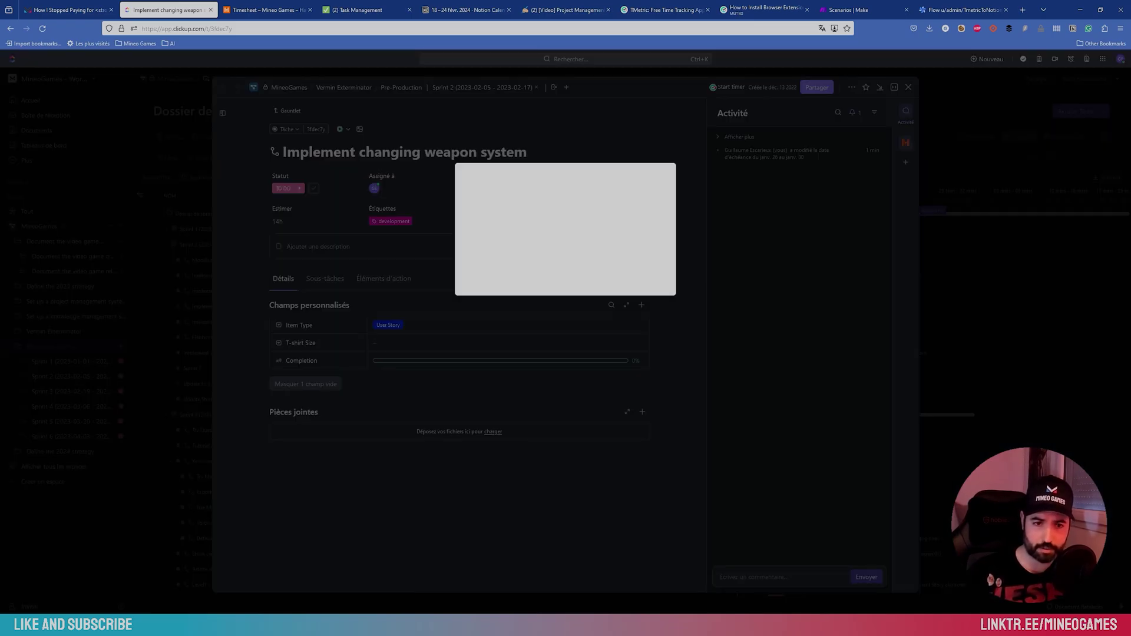
left_click(498, 241)
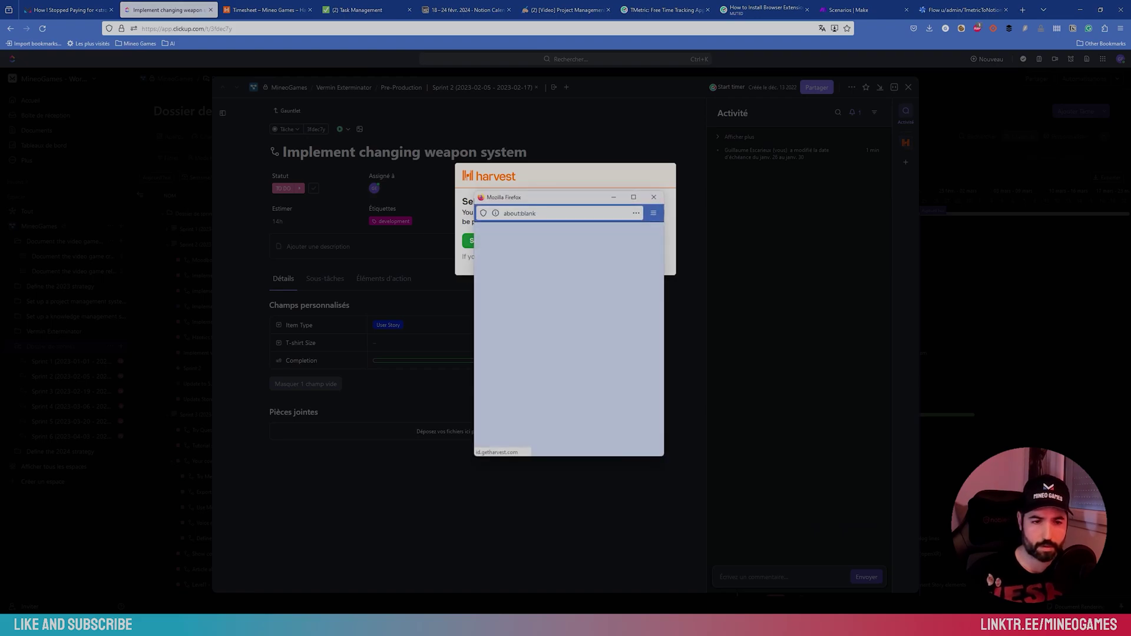
left_click(566, 316)
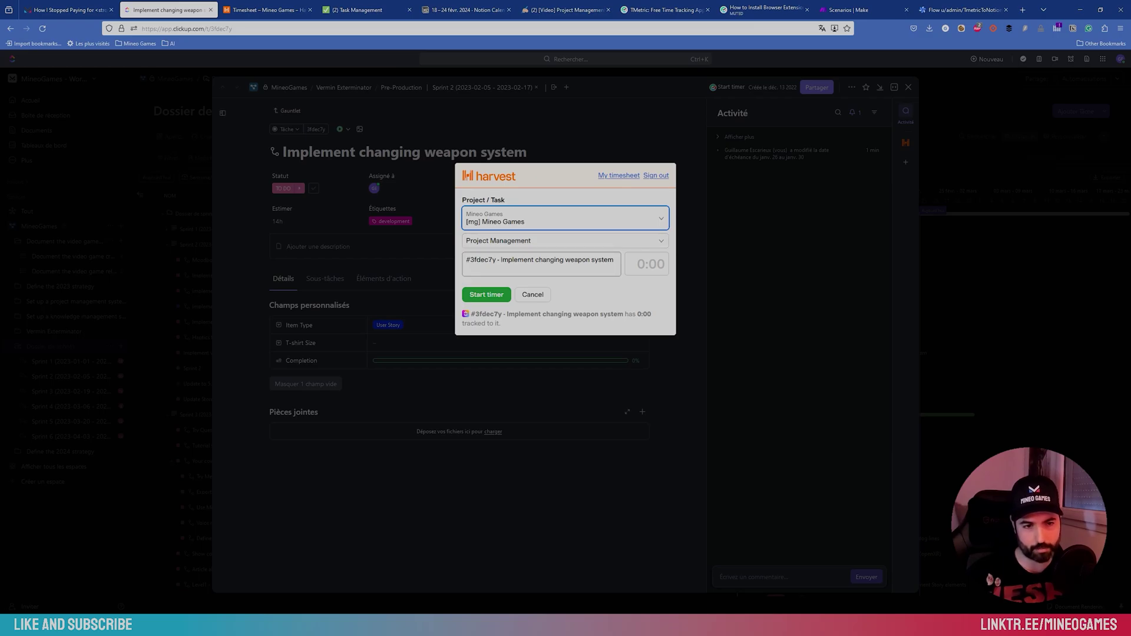
Step: Discard the Harvest timer, check the timesheet, then return to the ClickUp task
left_click_drag(465, 260, 615, 261)
left_click(532, 295)
left_click(268, 10)
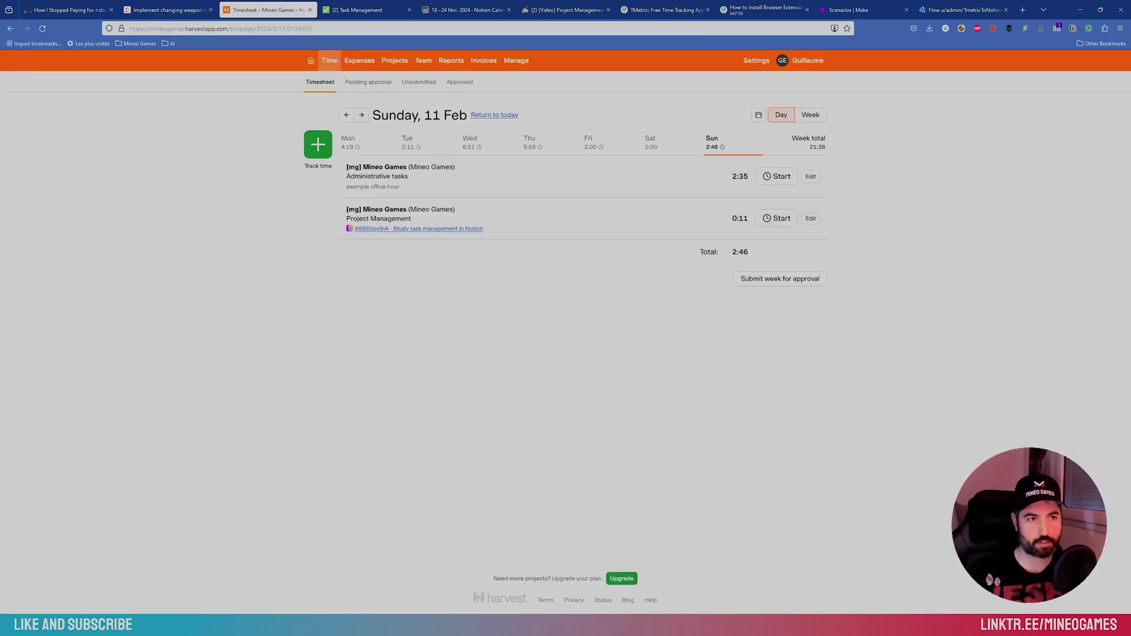
key("ctrl+shift+Tab")
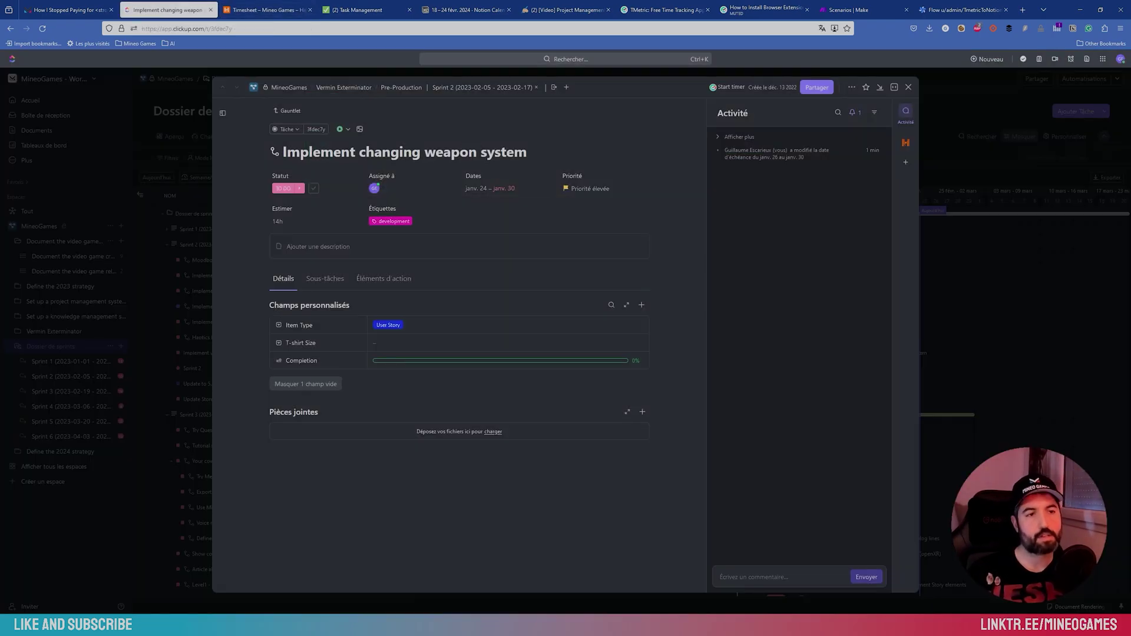
Step: Switch to Notion's Areas & Resources page and scroll its galleries down to Video Games
key("ctrl+Tab")
key("ctrl+Tab")
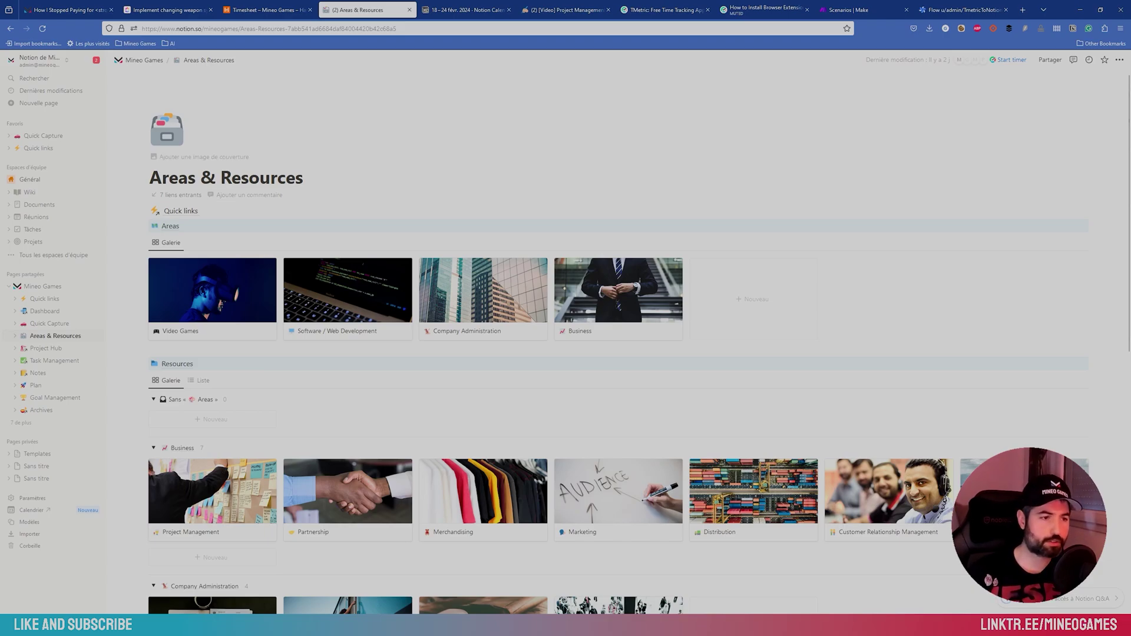
scroll(348, 262, "down", 1)
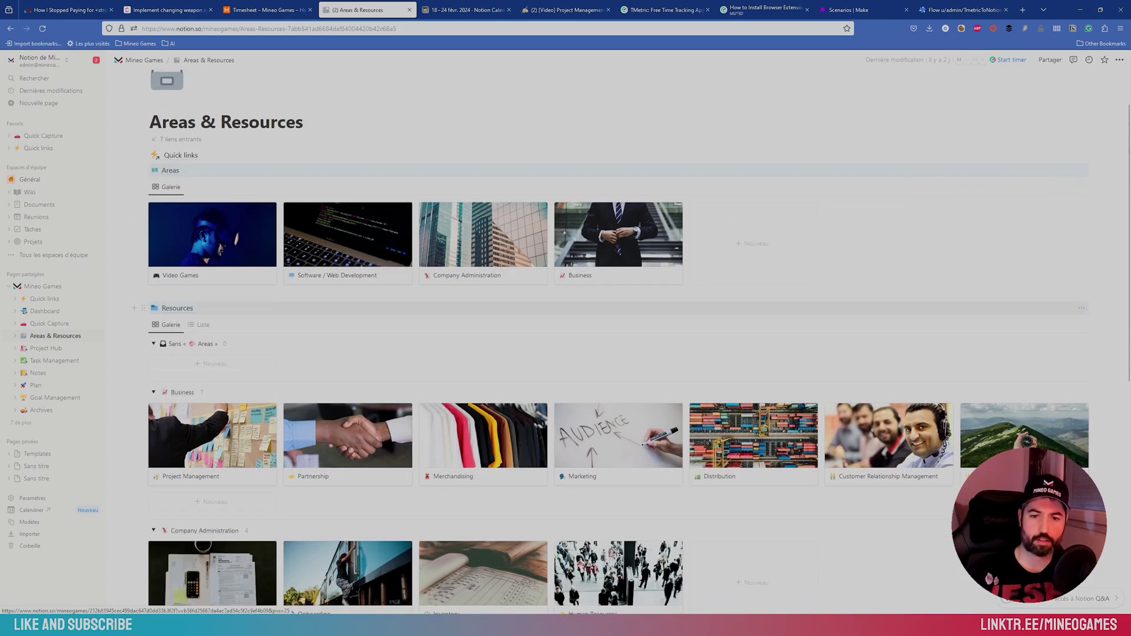
mouse_move(177, 308)
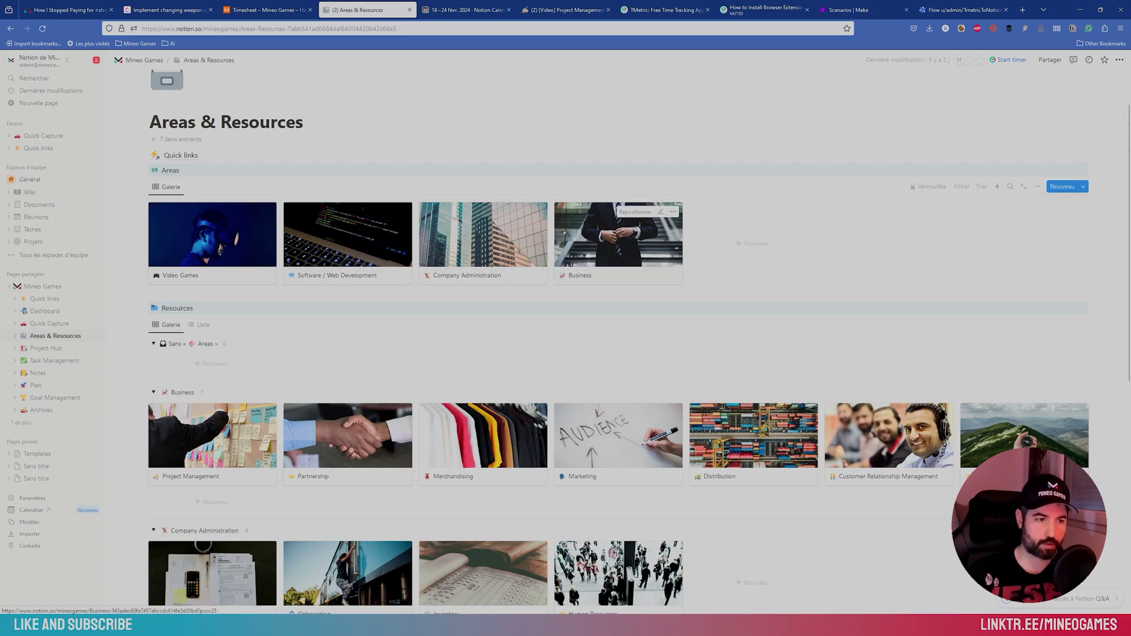
scroll(618, 248, "down", 2)
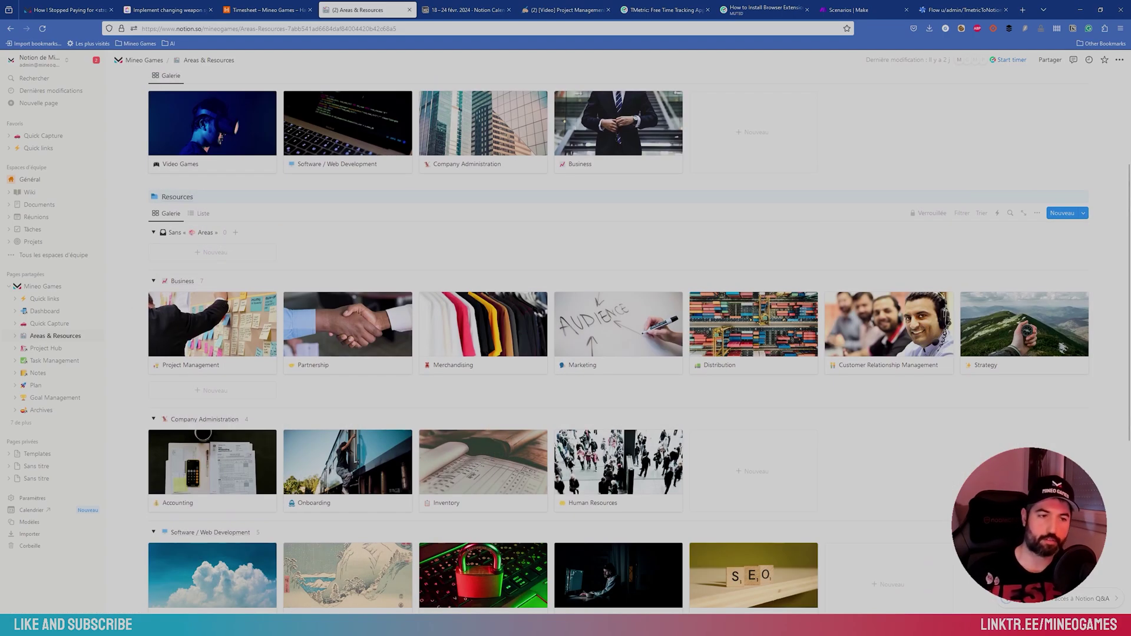
scroll(348, 377, "down", 5)
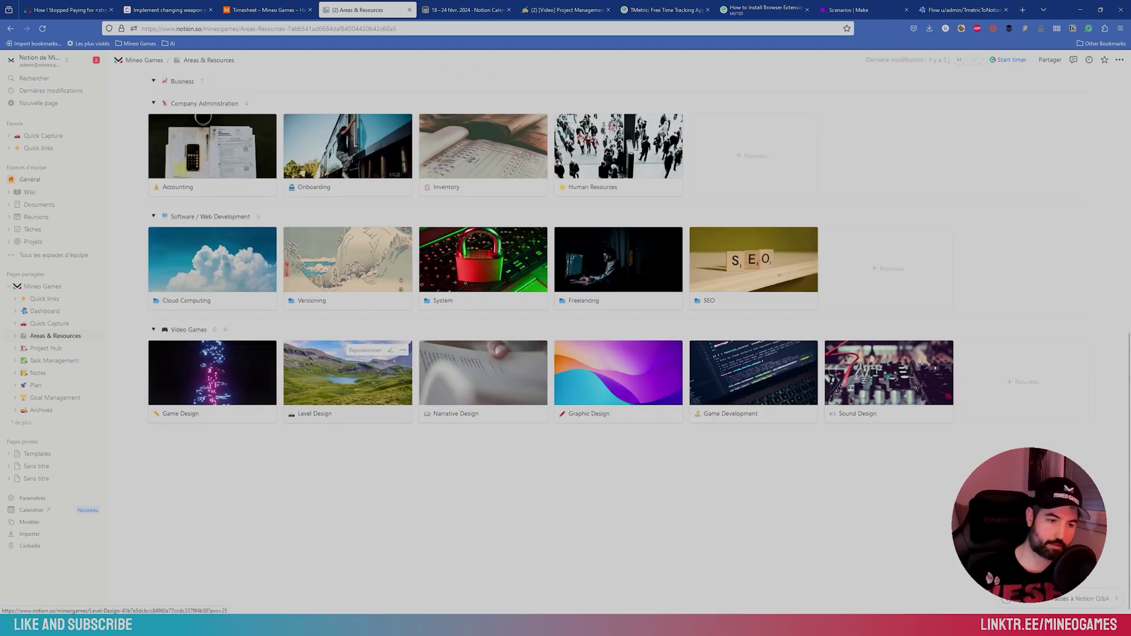
Step: Open the Level Design card from the Video Games gallery and review its linked notes
left_click(348, 377)
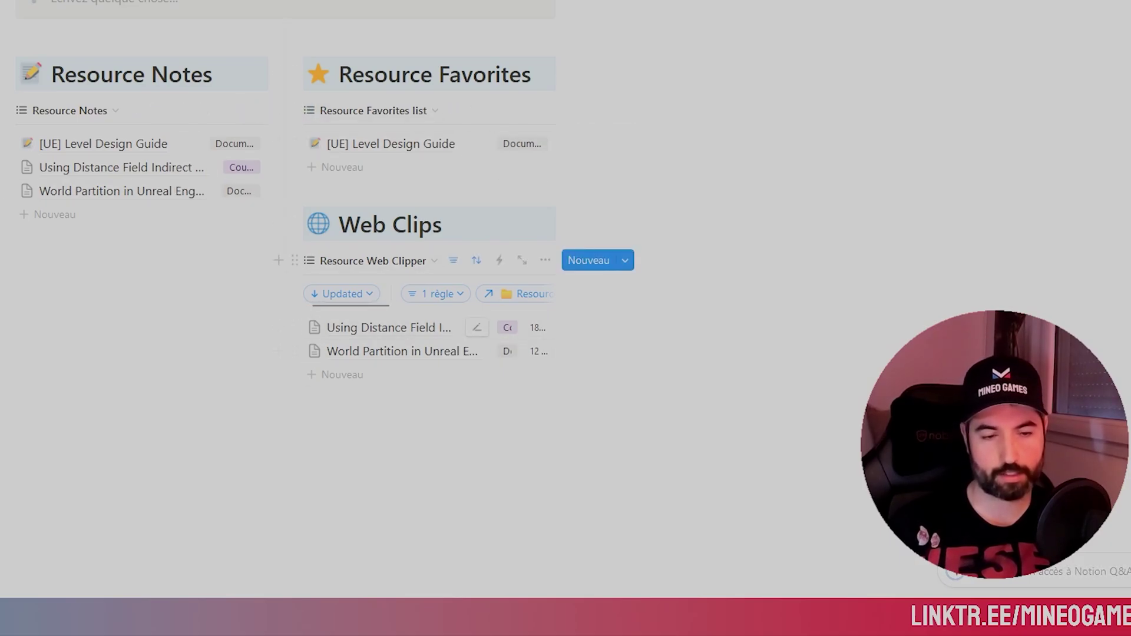
scroll(283, 295, "up", 2)
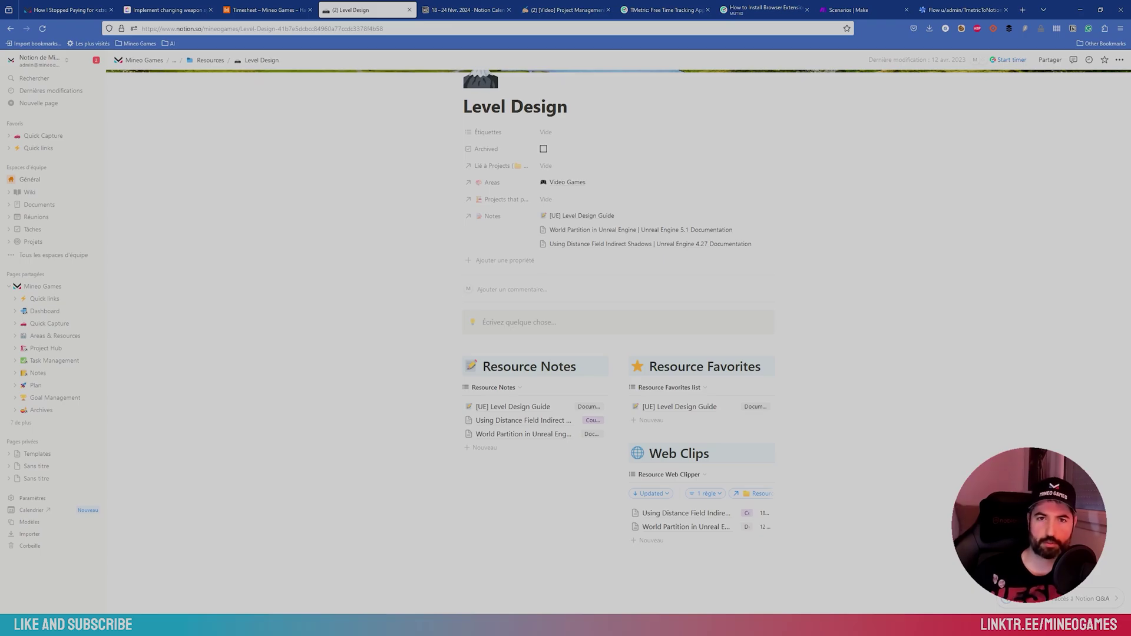
scroll(619, 341, "up", 3)
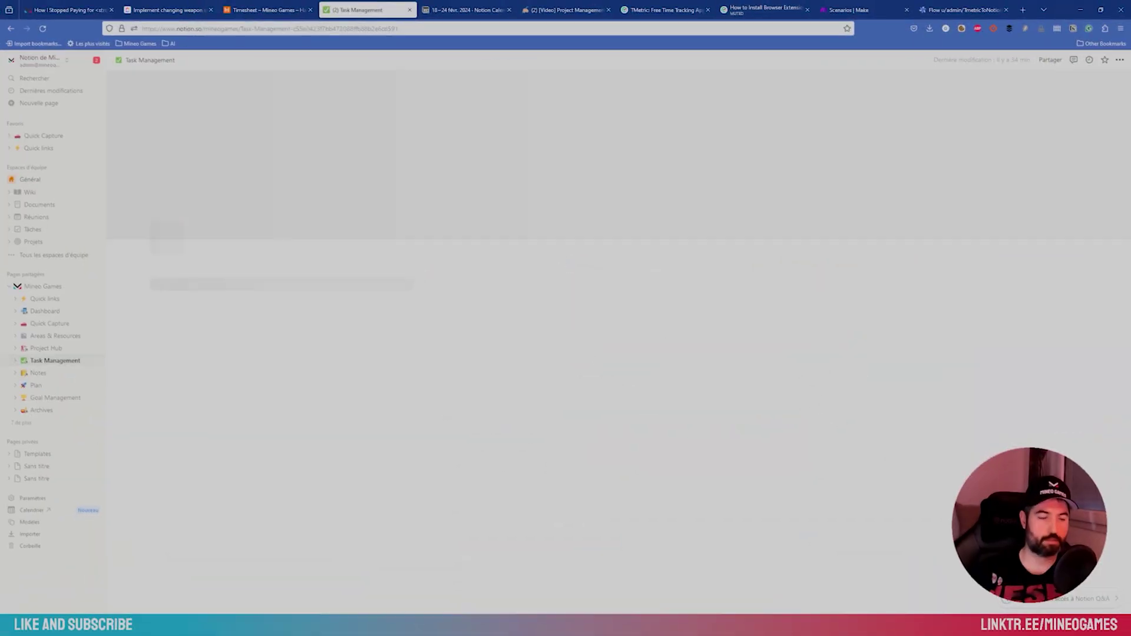
Step: Scroll the Task Management page and toggle the Time-based Views section open and closed
mouse_move(203, 323)
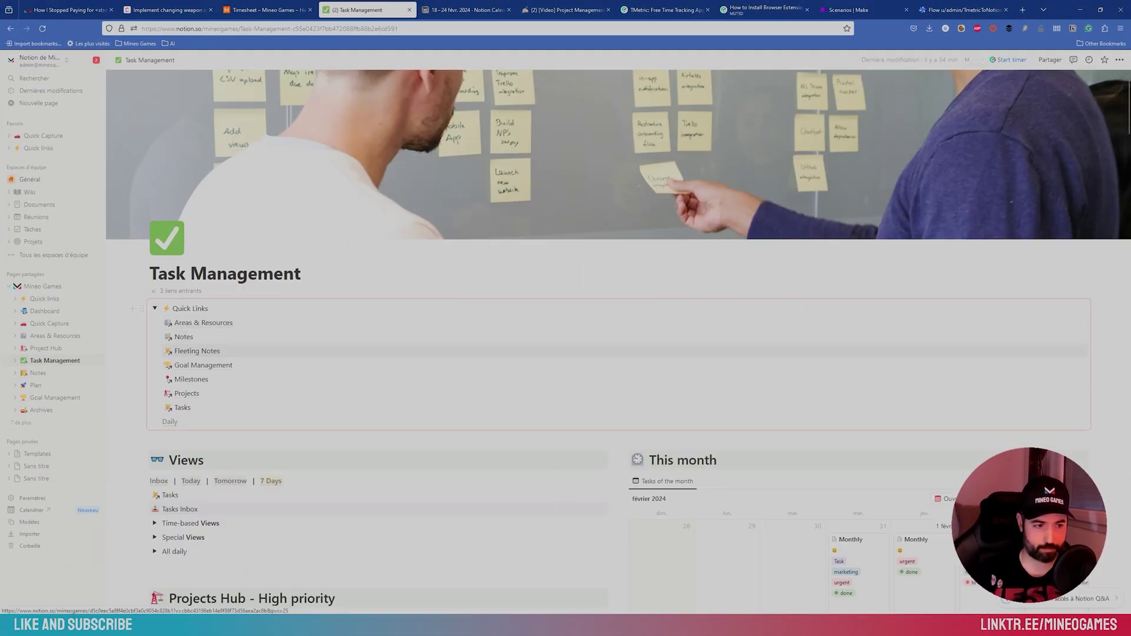
scroll(203, 323, "down", 4)
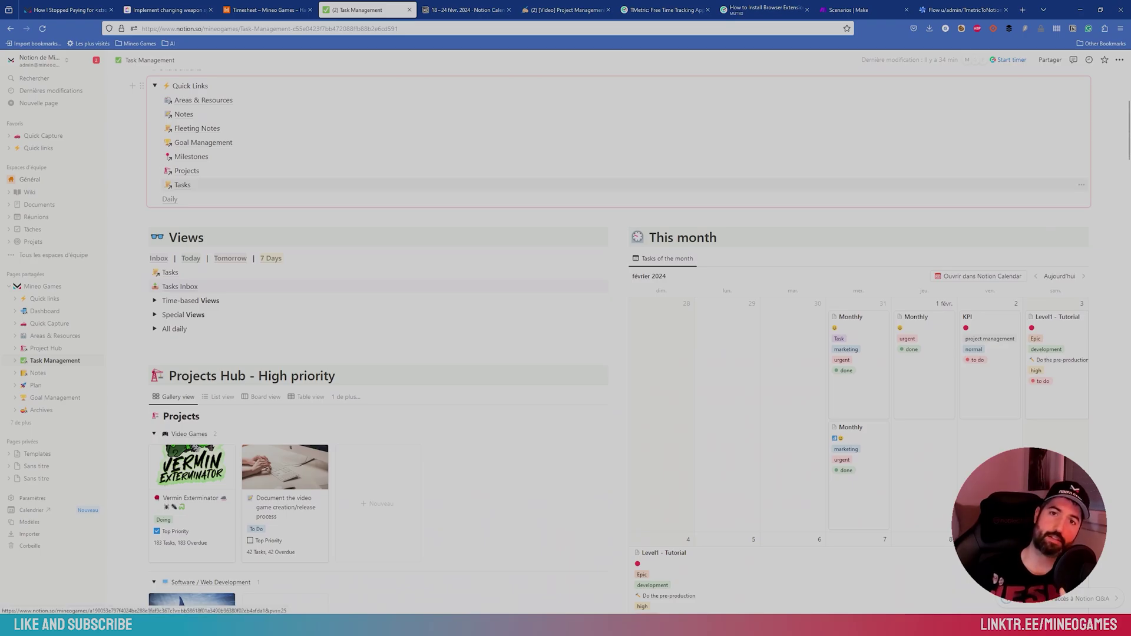
scroll(182, 118, "down", 1)
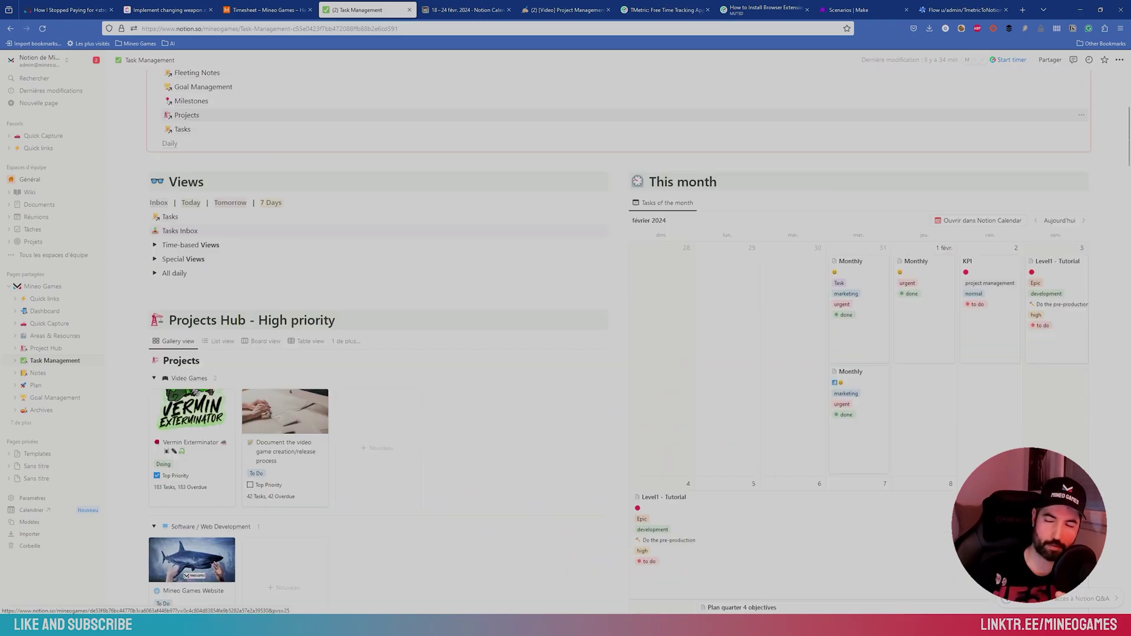
mouse_move(187, 115)
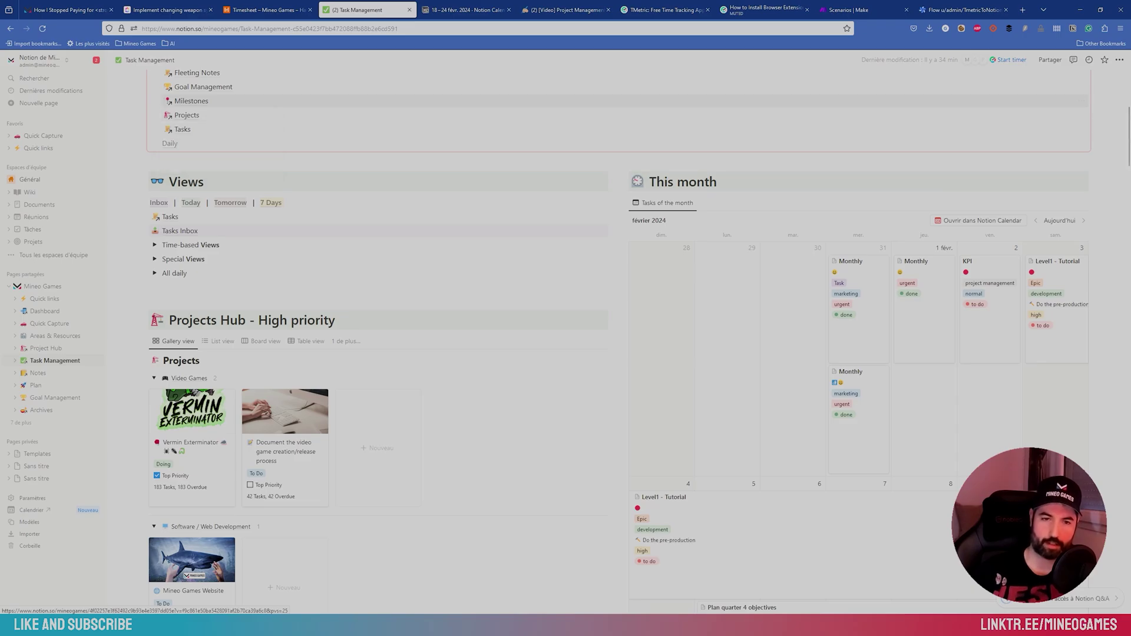
scroll(187, 115, "up", 5)
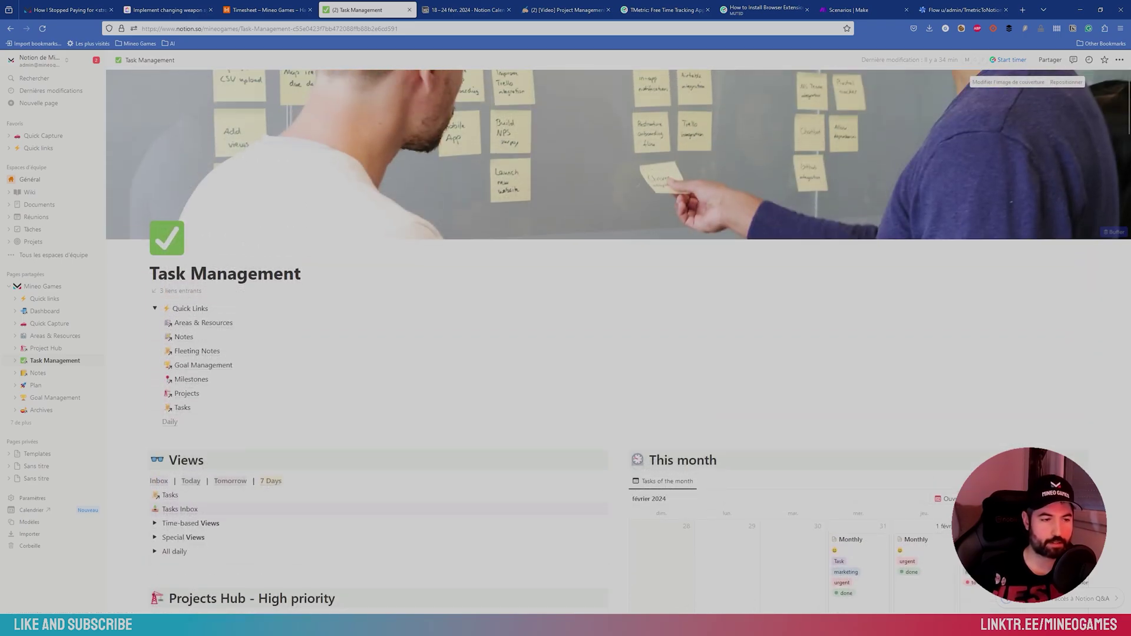
scroll(412, 212, "down", 3)
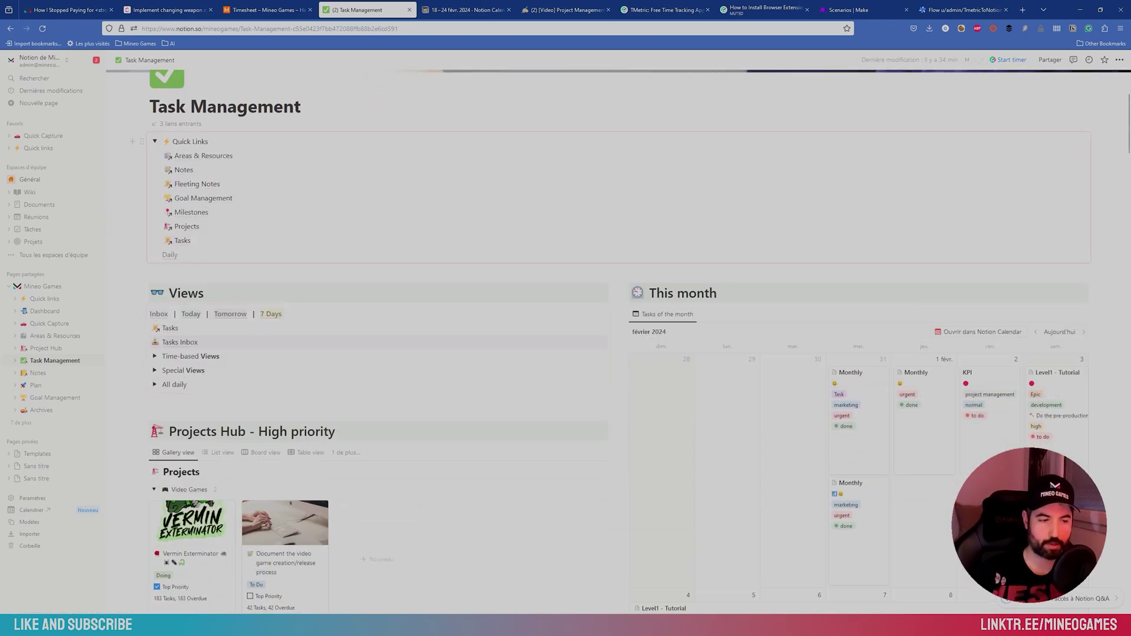
left_click(155, 356)
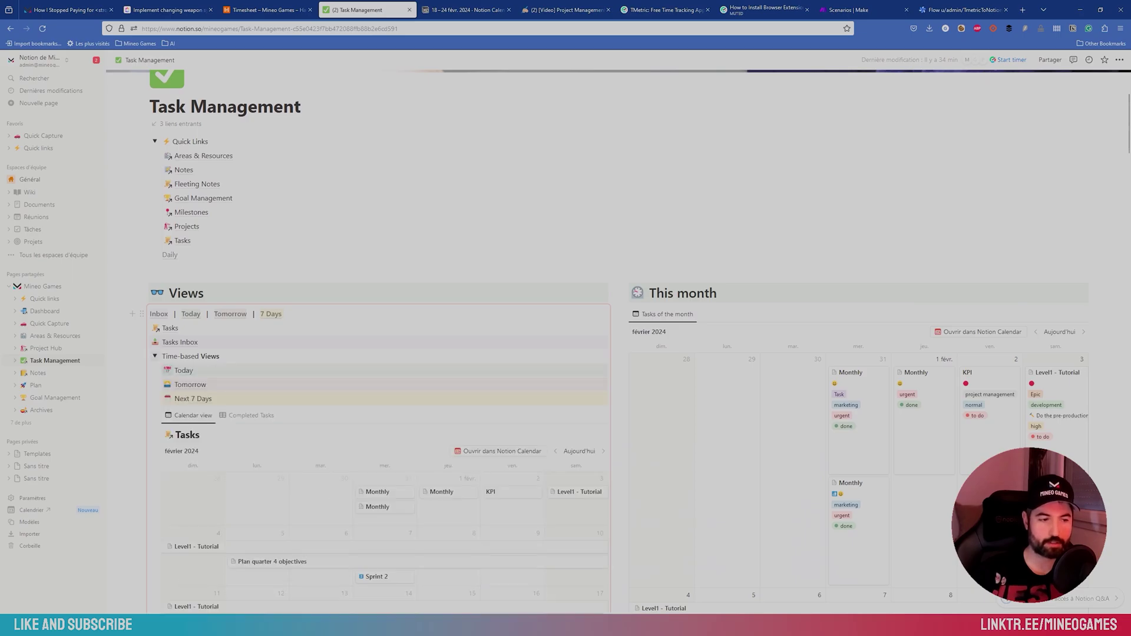
left_click(154, 356)
Step: Expand Special Views and open This month's tasks in Notion Calendar
left_click(154, 370)
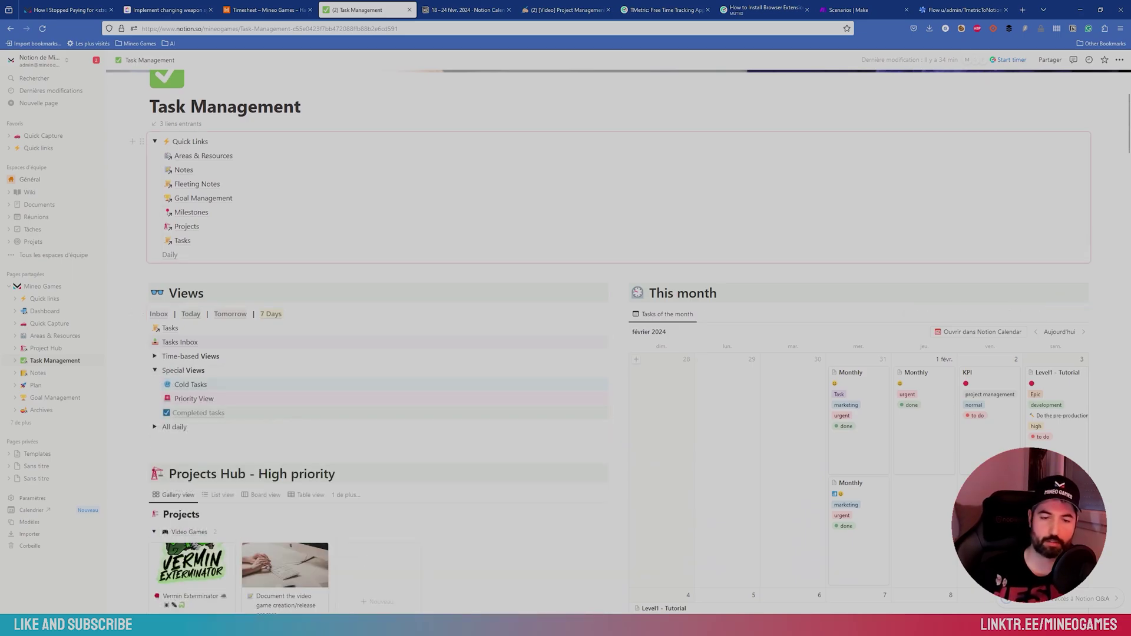
scroll(377, 353, "down", 3)
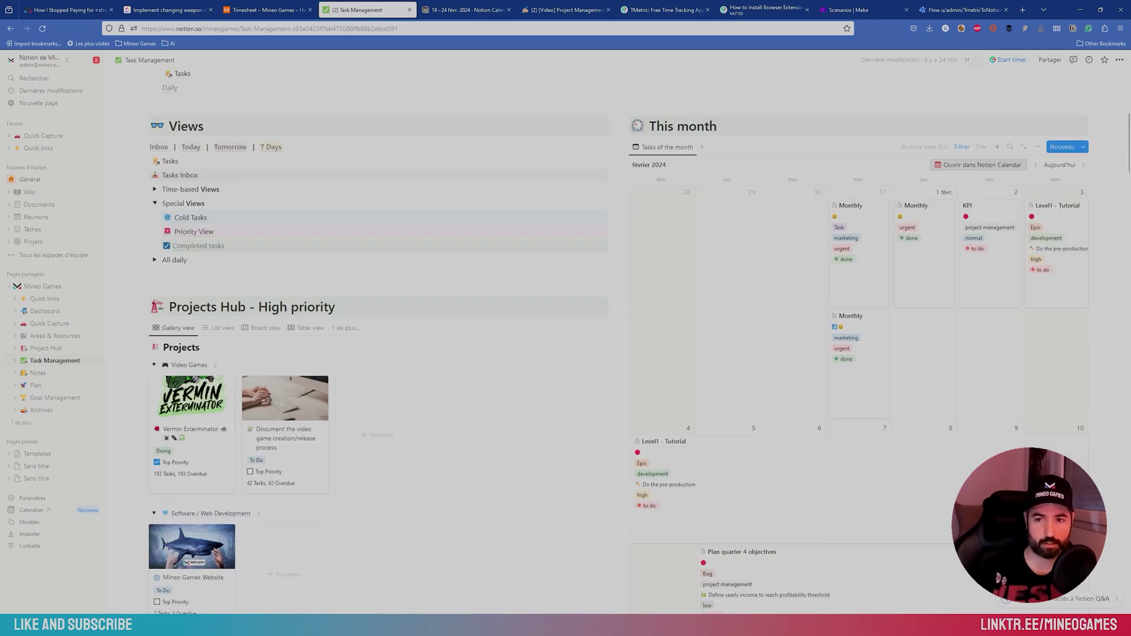
left_click(978, 164)
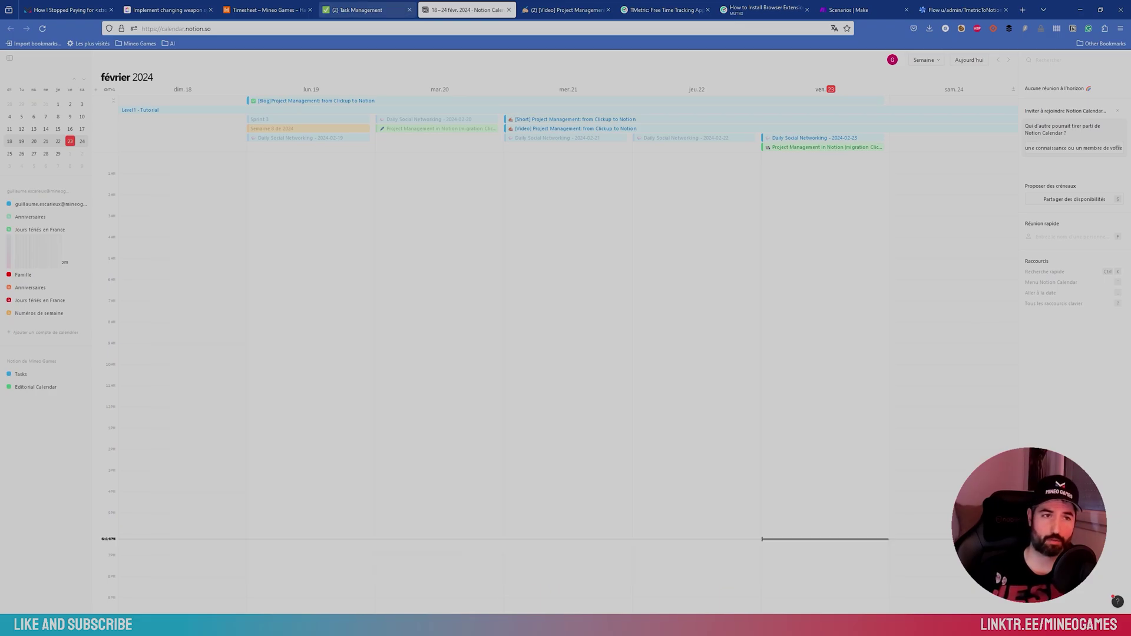
Step: Go back to the '(2) Task Management' tab in Notion
left_click(356, 9)
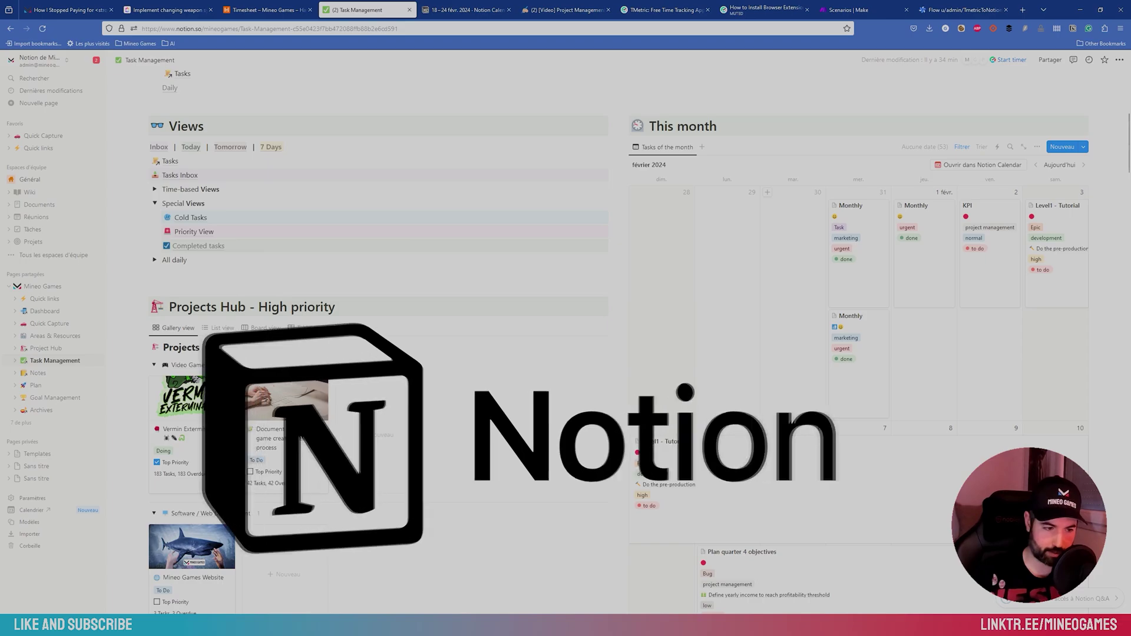
Step: Open the Vermin Exterminator project from Projects Hub as a full page
scroll(377, 354, "down", 4)
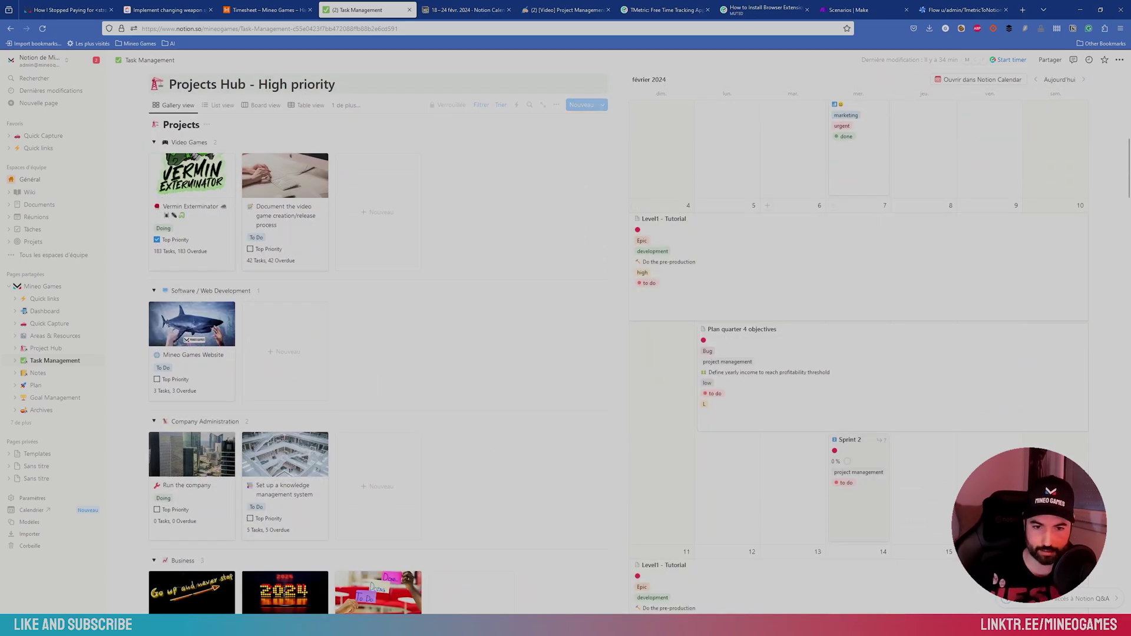
scroll(377, 354, "down", 1)
scroll(377, 353, "up", 5)
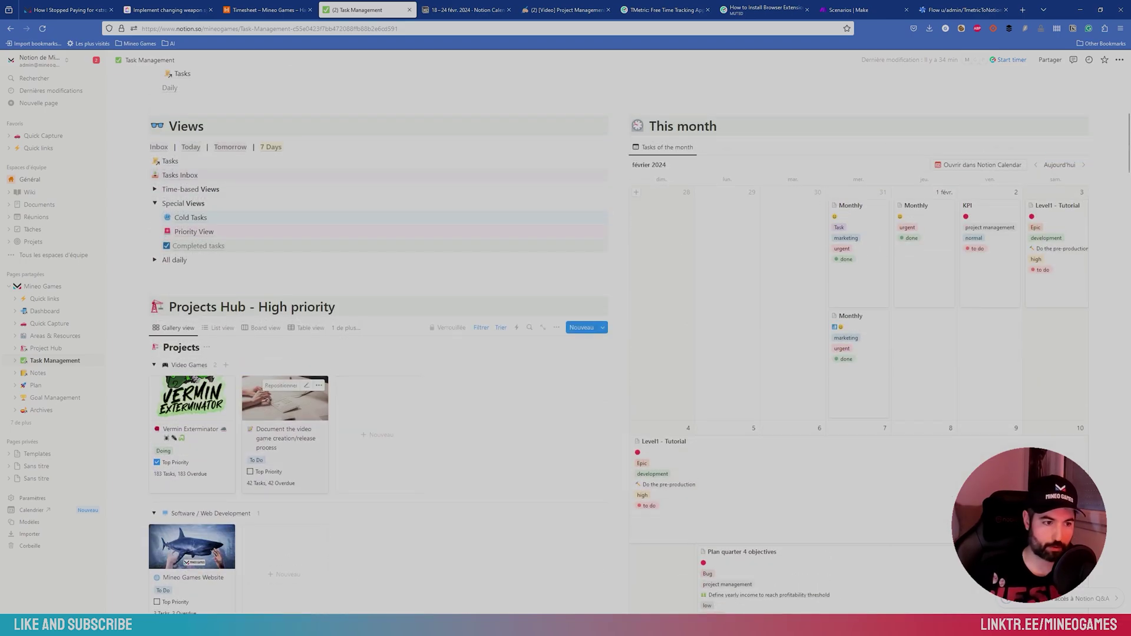
scroll(377, 353, "down", 2)
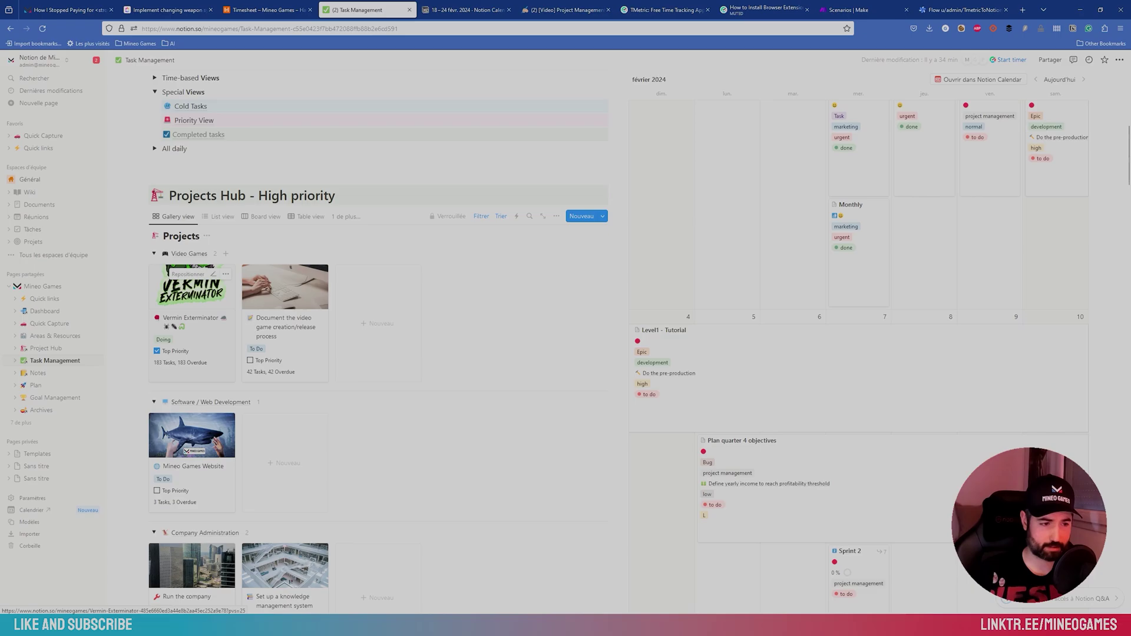
left_click(191, 292)
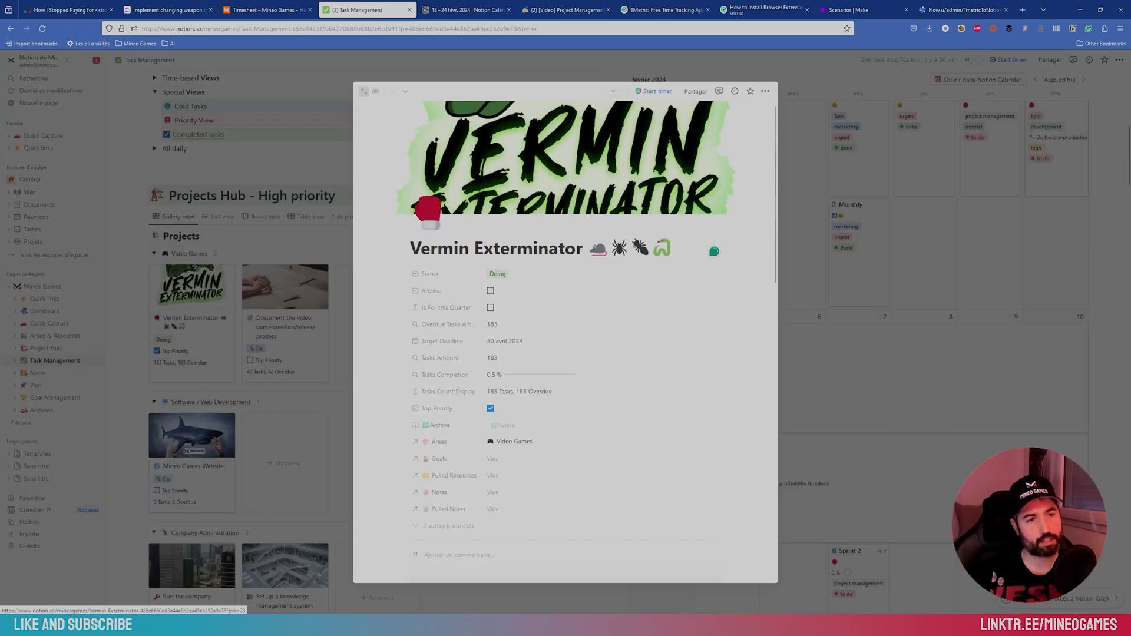
left_click(364, 91)
Step: Scroll to the project's Tasks and open the Sprint 1 milestone preview
scroll(640, 336, "down", 10)
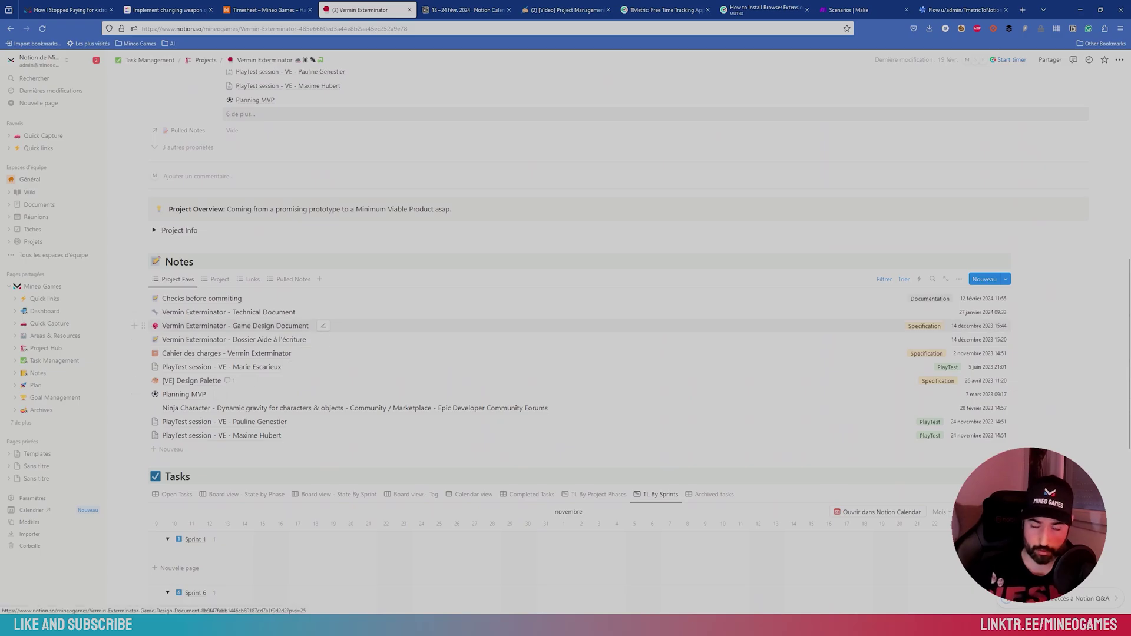
scroll(640, 336, "down", 3)
scroll(640, 336, "down", 2)
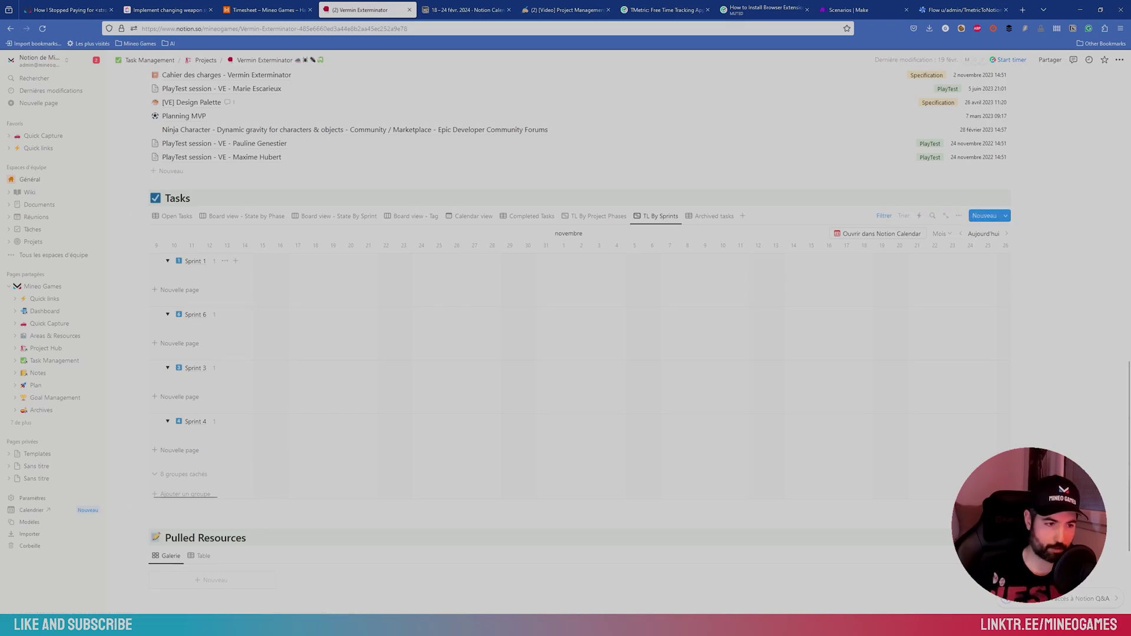
left_click(196, 261)
Step: Open Sprint 1 as a full page, show its sub-tasks and shift its timeline bar later
left_click(607, 59)
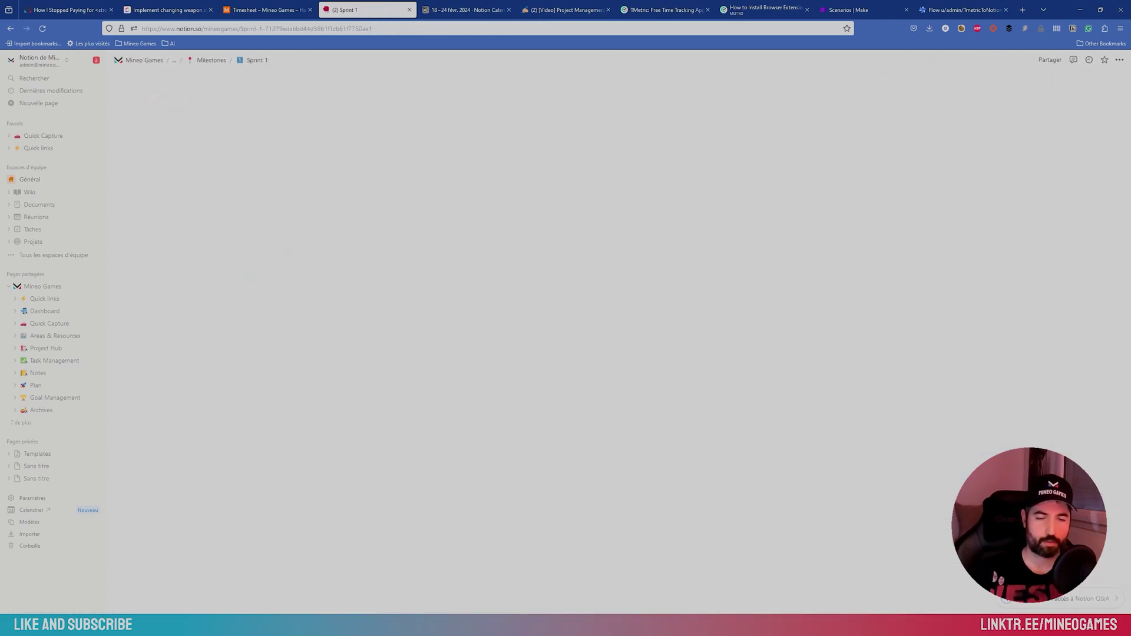
scroll(619, 295, "down", 4)
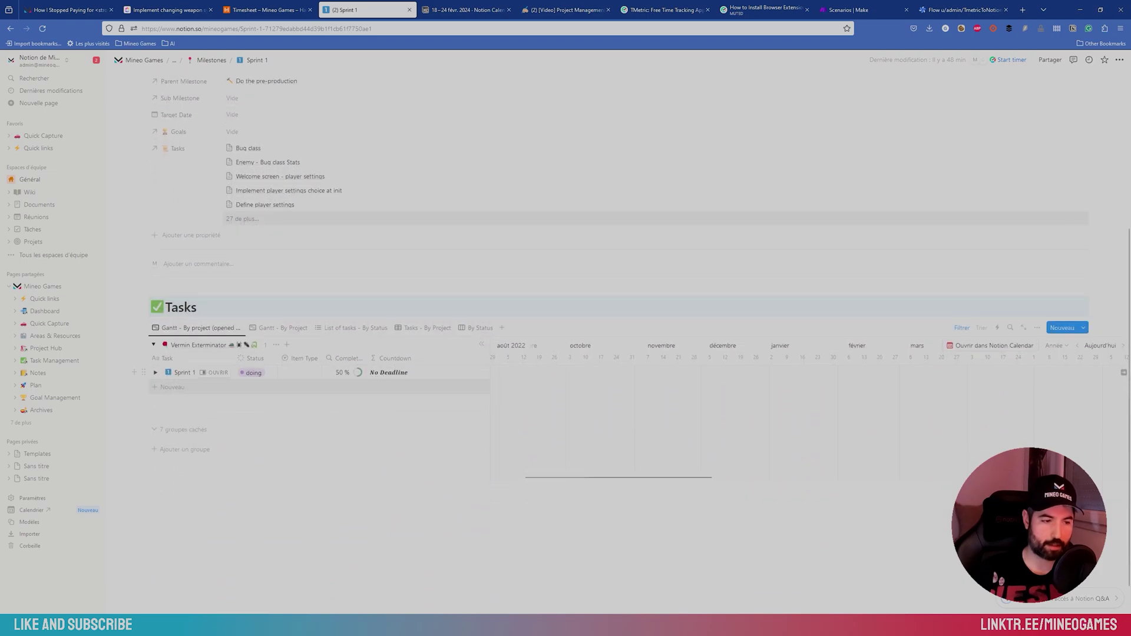
left_click(155, 373)
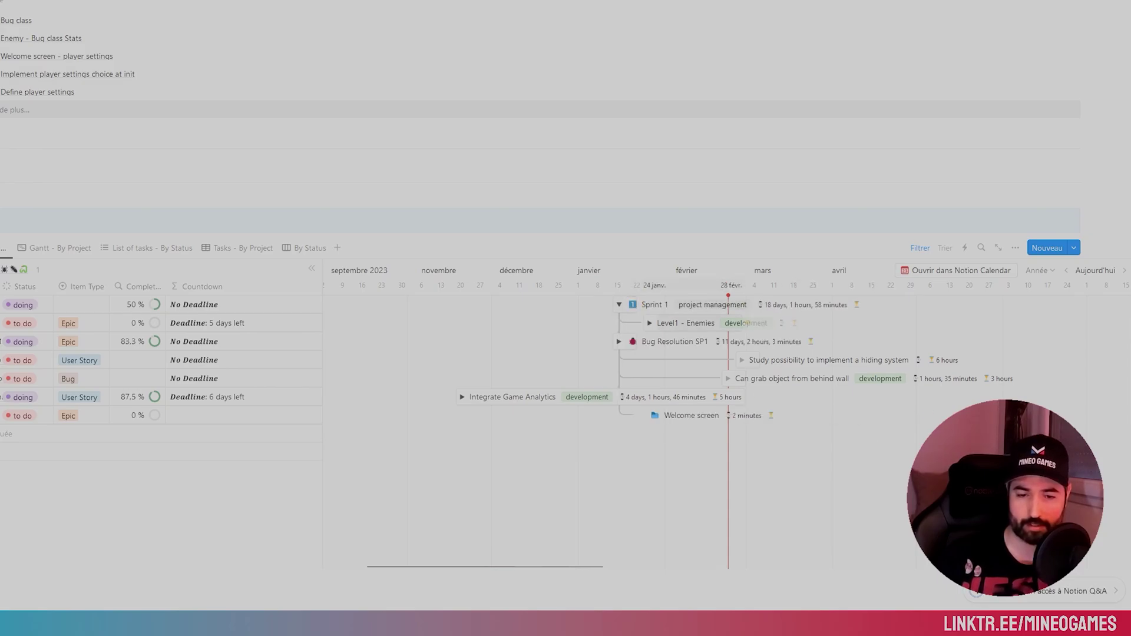
mouse_move(627, 304)
left_mouse_down()
mouse_move(646, 301)
mouse_move(626, 304)
left_mouse_up()
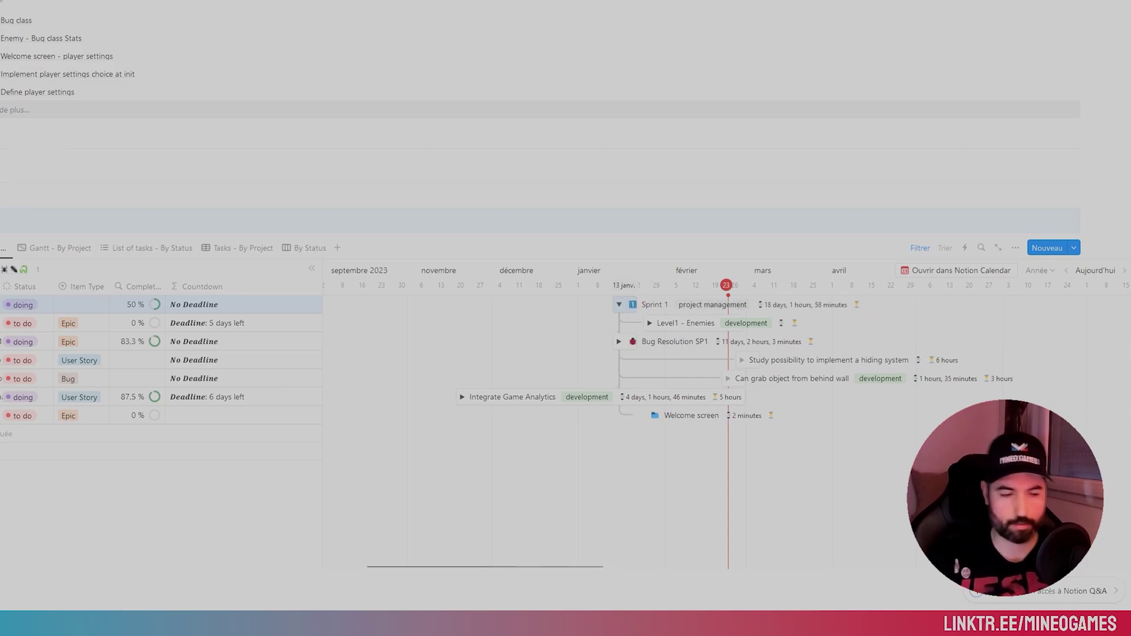
Step: Switch from Gantt - By Project to the By Status view, showing Sprint 1 tasks as a status board
left_click(57, 248)
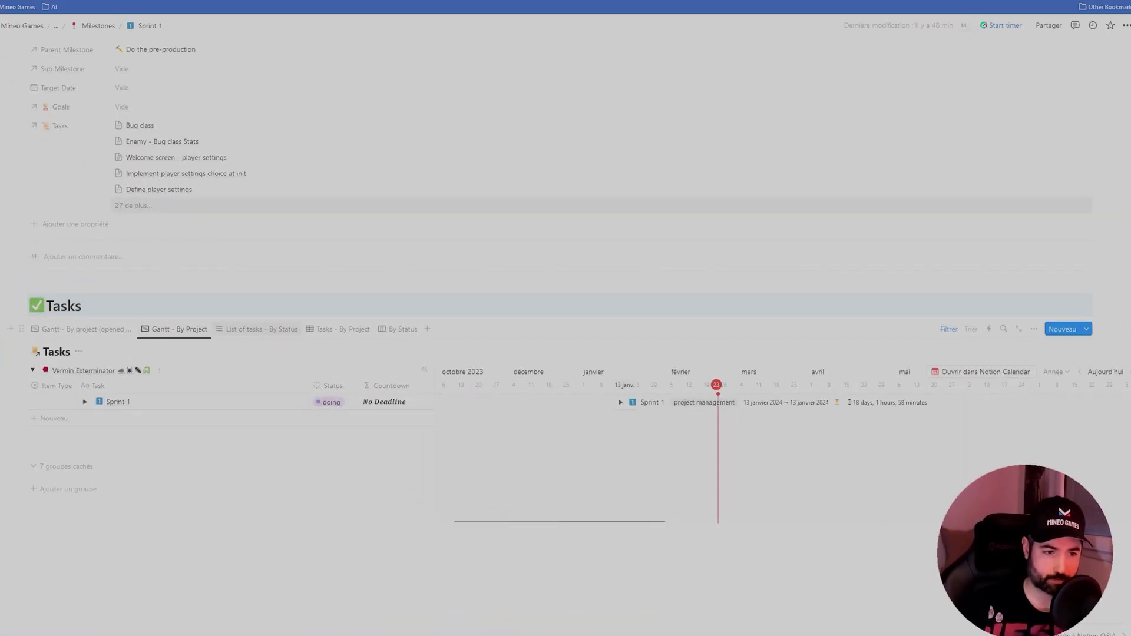
left_click(258, 329)
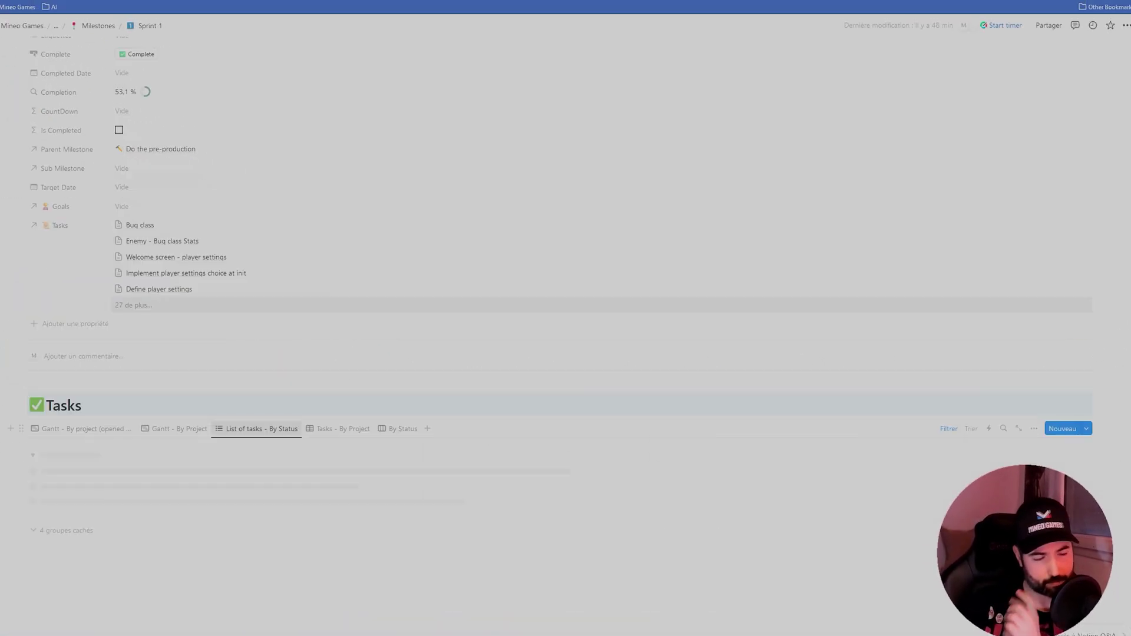
scroll(282, 377, "down", 3)
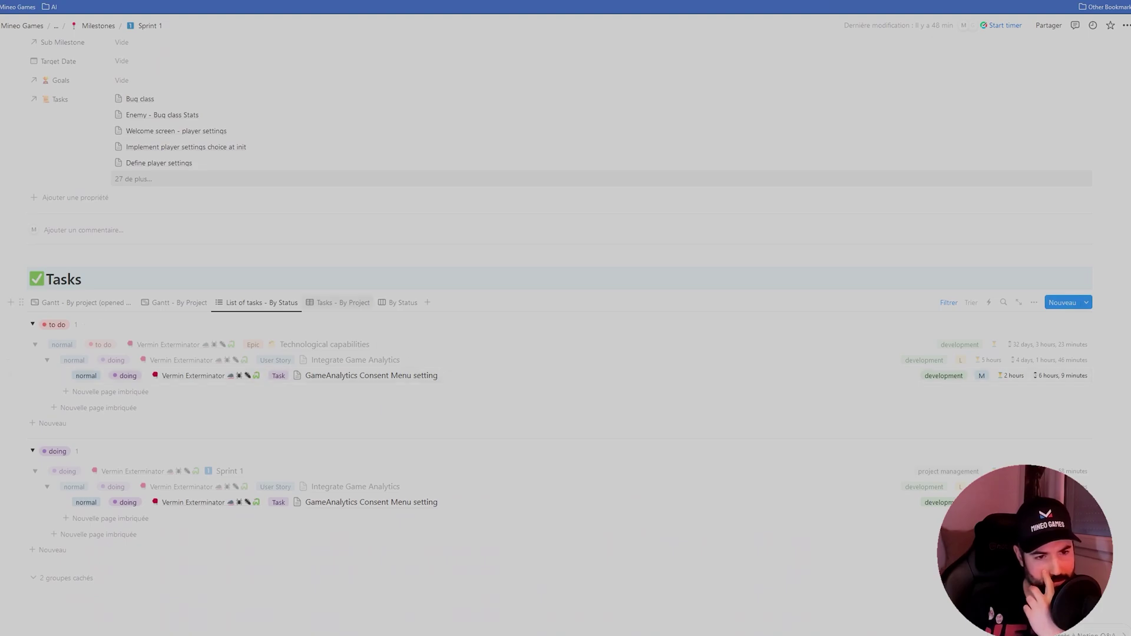
left_click(401, 302)
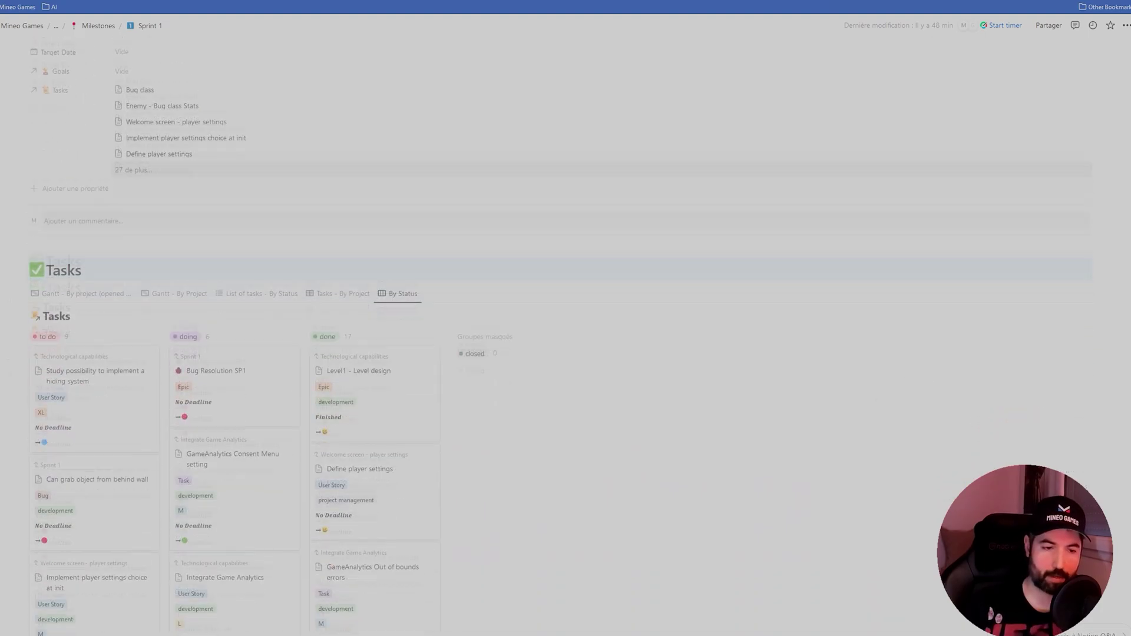
scroll(401, 224, "down", 3)
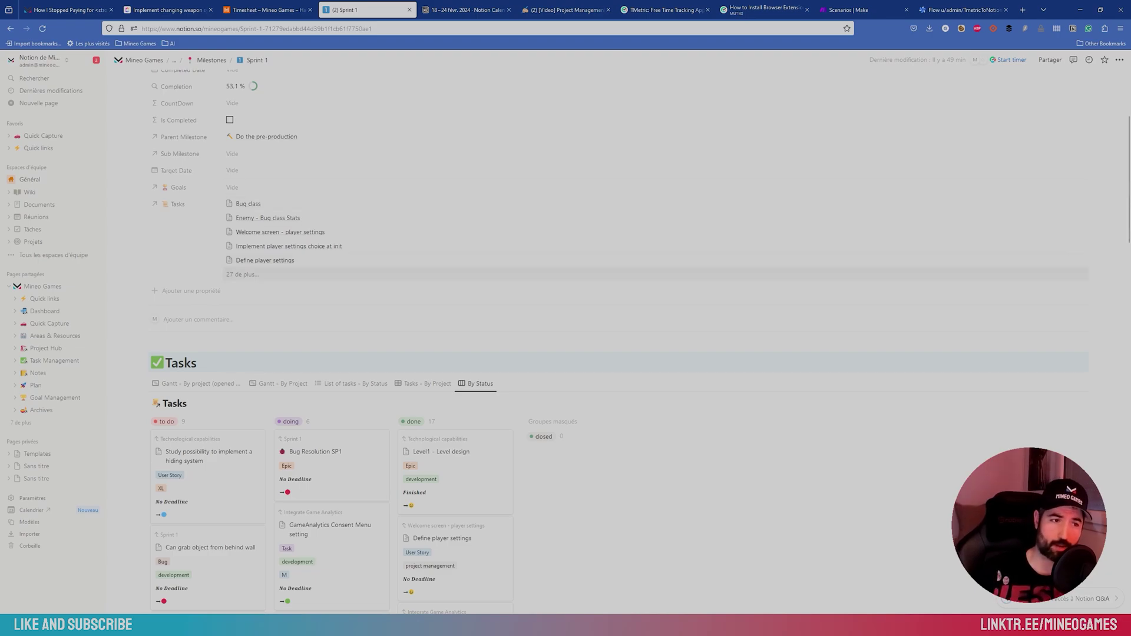
scroll(589, 330, "up", 3)
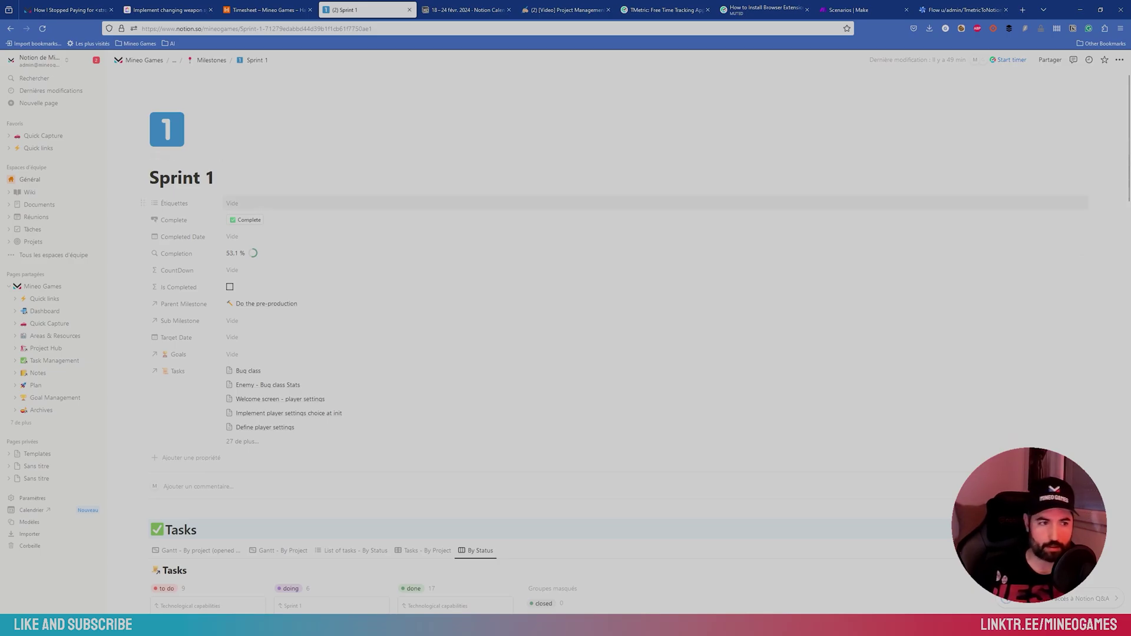
scroll(589, 203, "down", 5)
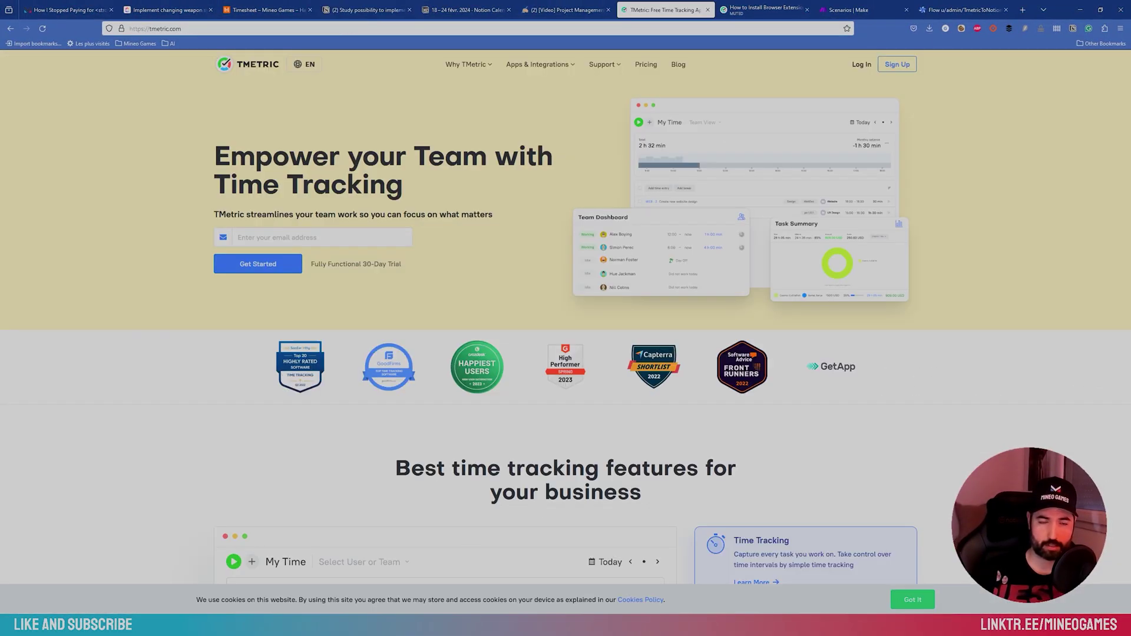
Step: Log in to TMetric's My Time, view the extension guide, and bring up the hiding-system task's timer
left_click(861, 65)
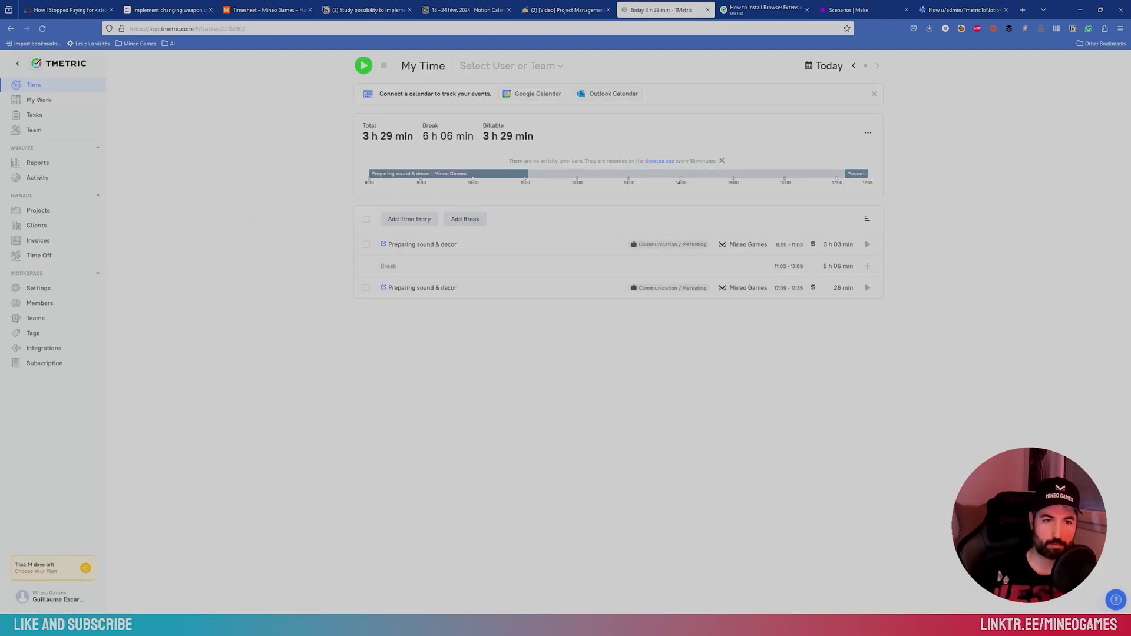
left_click(764, 10)
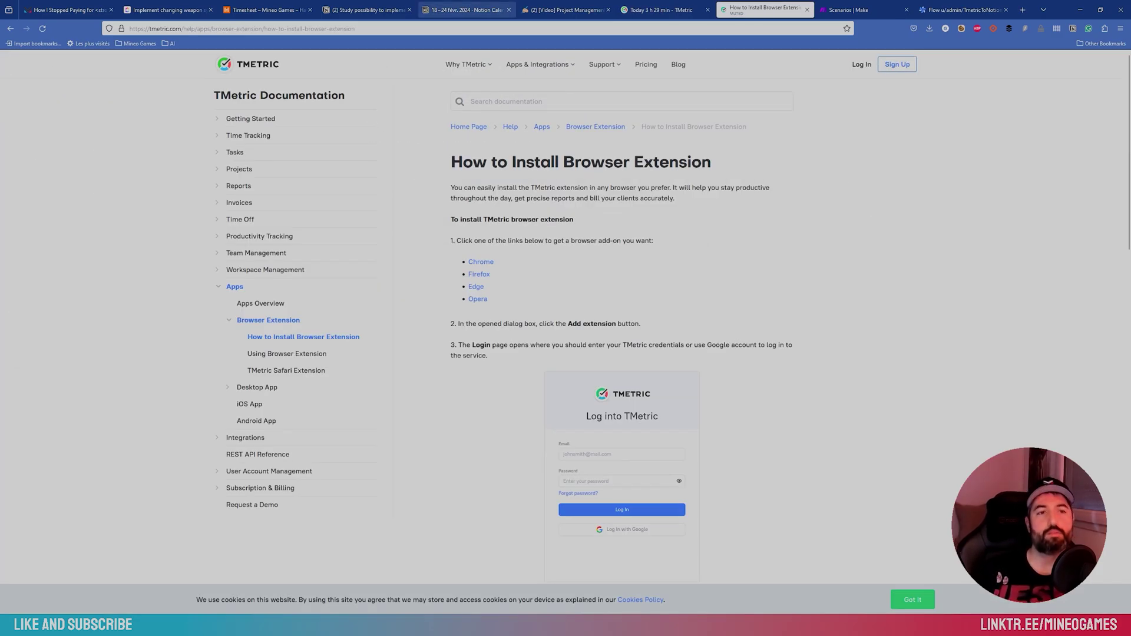
left_click(365, 10)
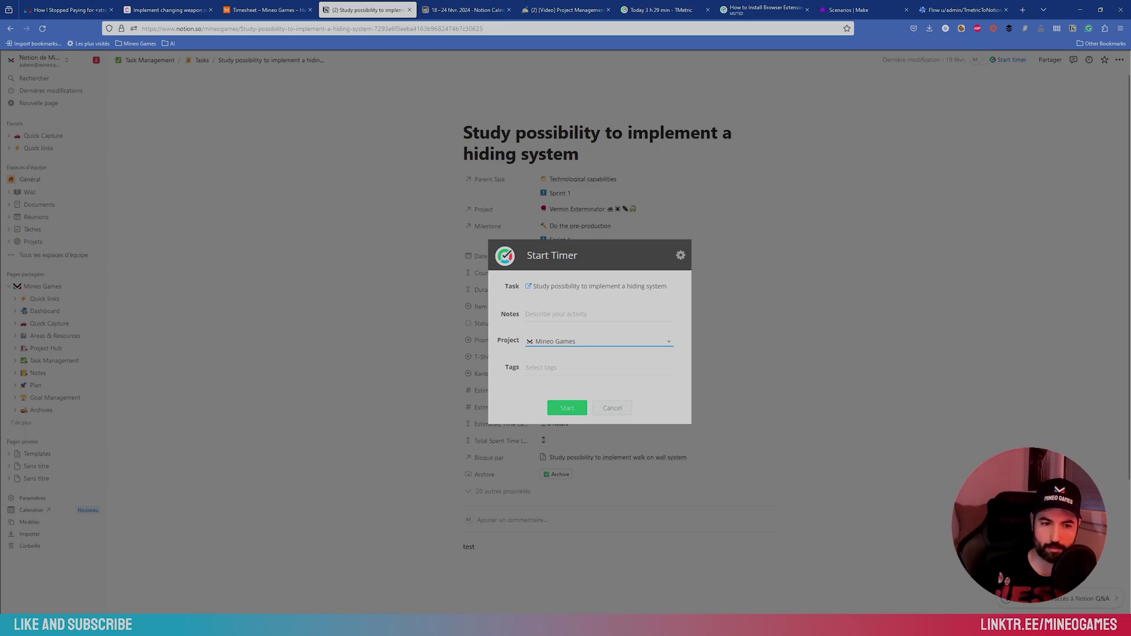
Step: Start the TMetric timer on 'Study possibility to implement a hiding system' without adding any tags
left_click(598, 368)
scroll(598, 403, "down", 3)
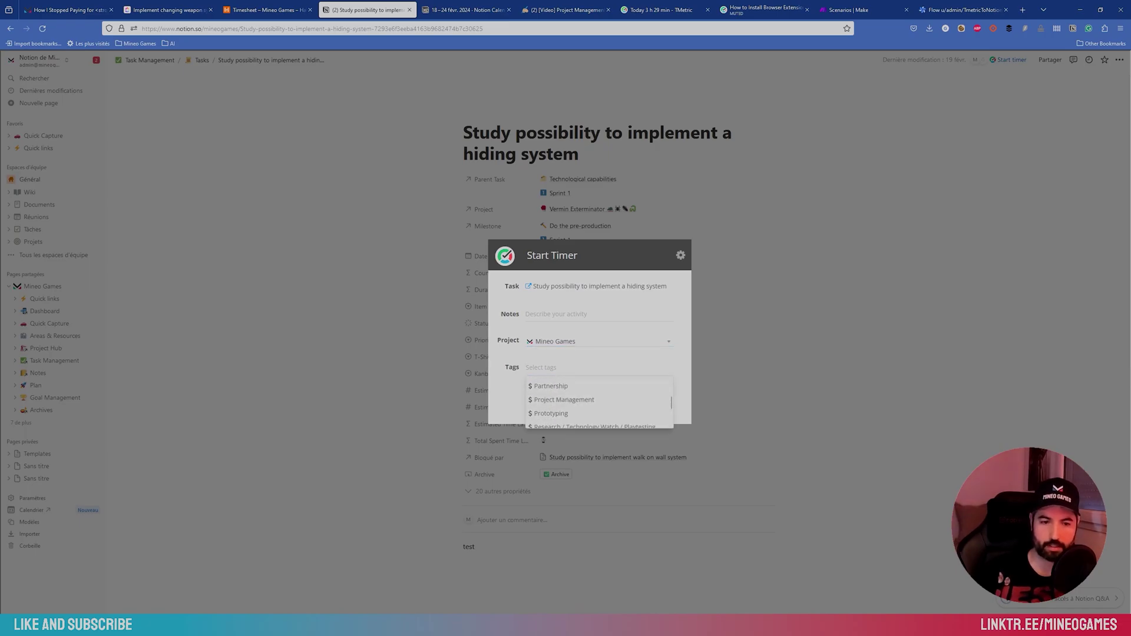
left_click(599, 313)
left_click(567, 408)
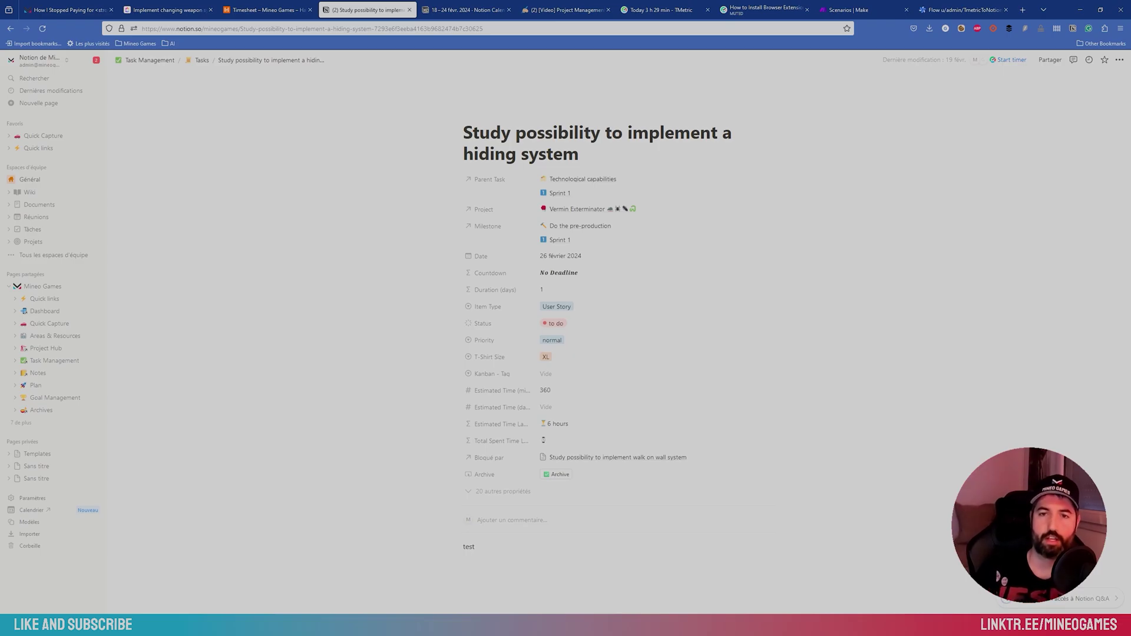
Step: In the Daily Tasks view, add a test task 'daily' and delete it, then go to Make's scenarios
left_click(201, 60)
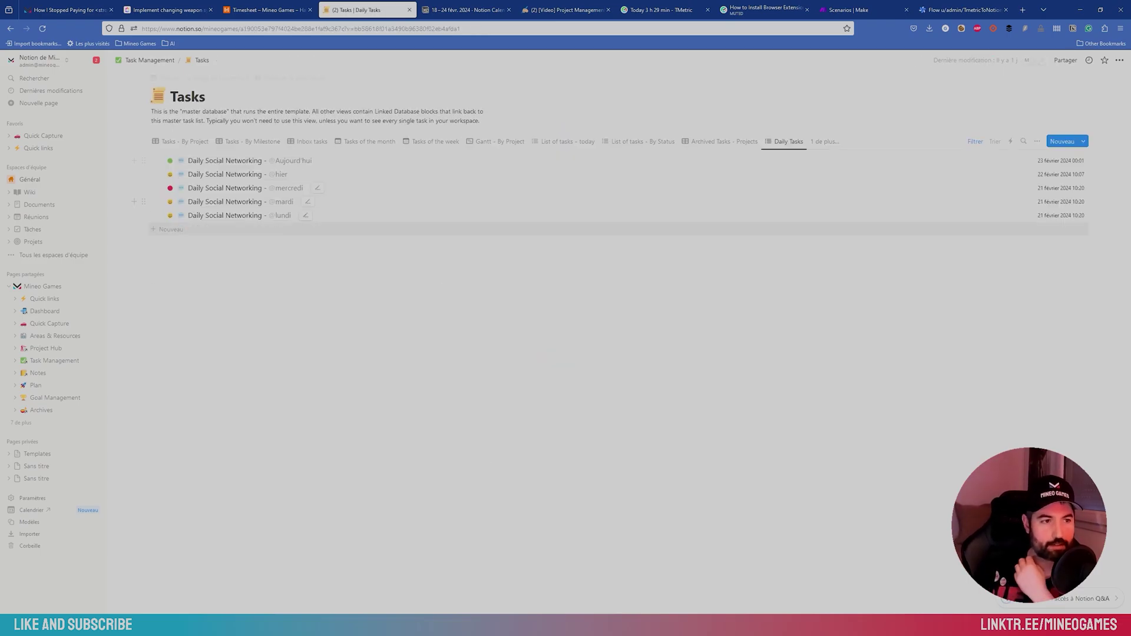
left_click(171, 229)
type("daily")
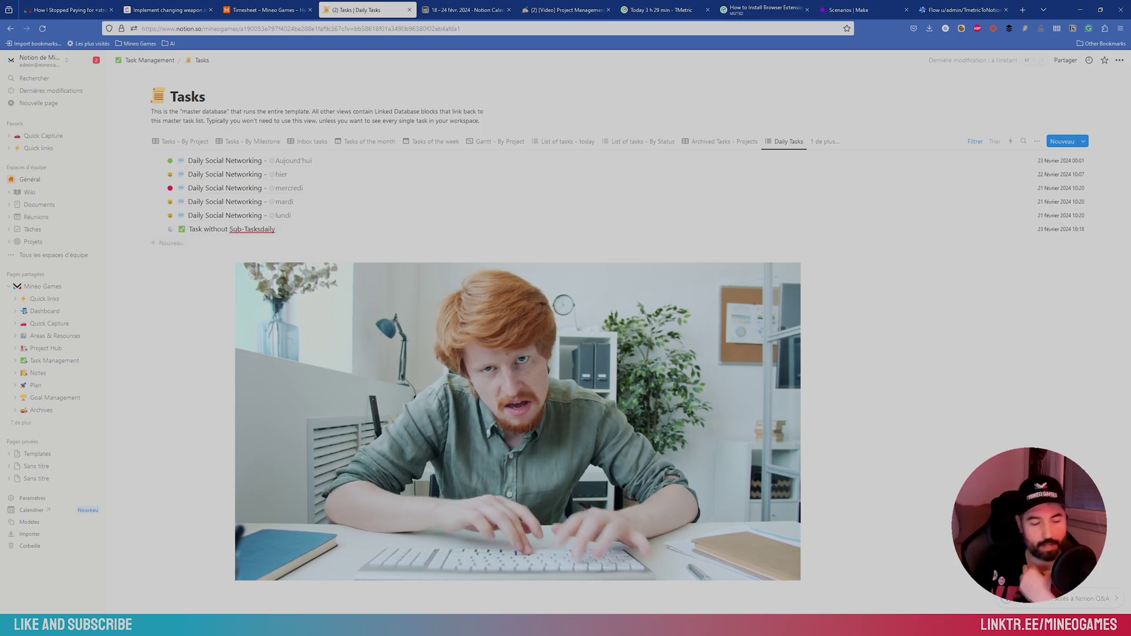
key("Escape")
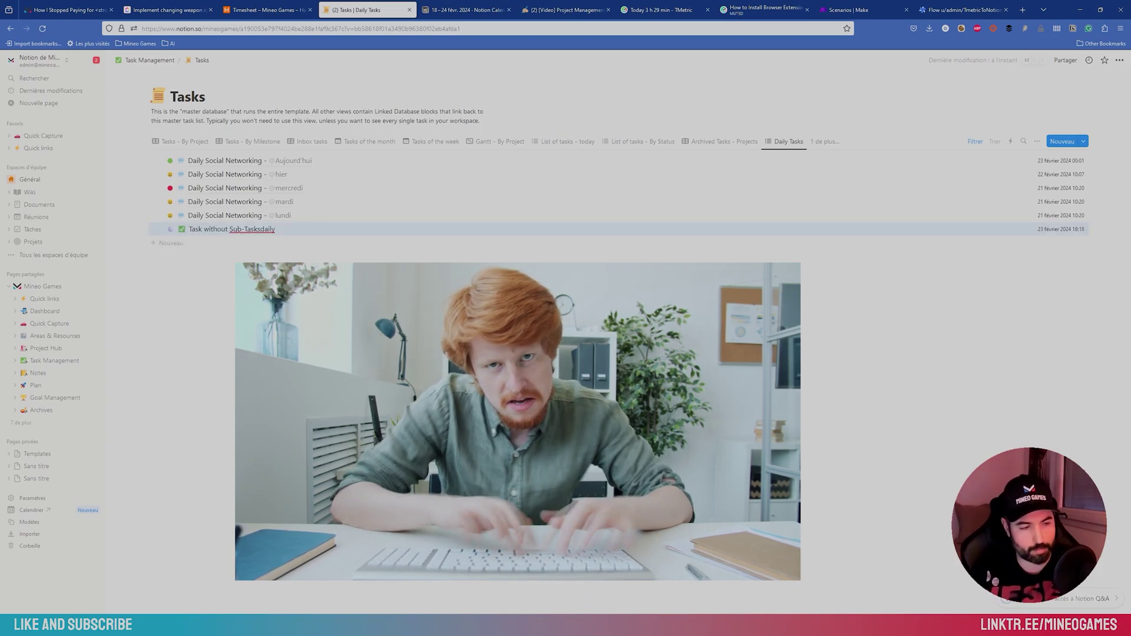
key("Delete")
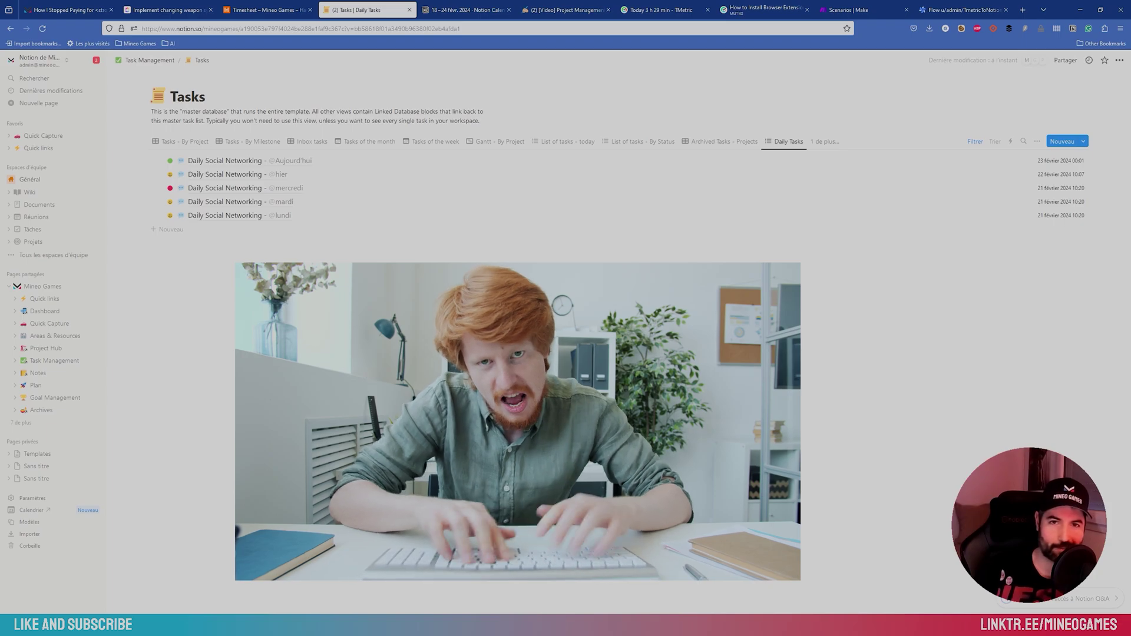
left_click(857, 10)
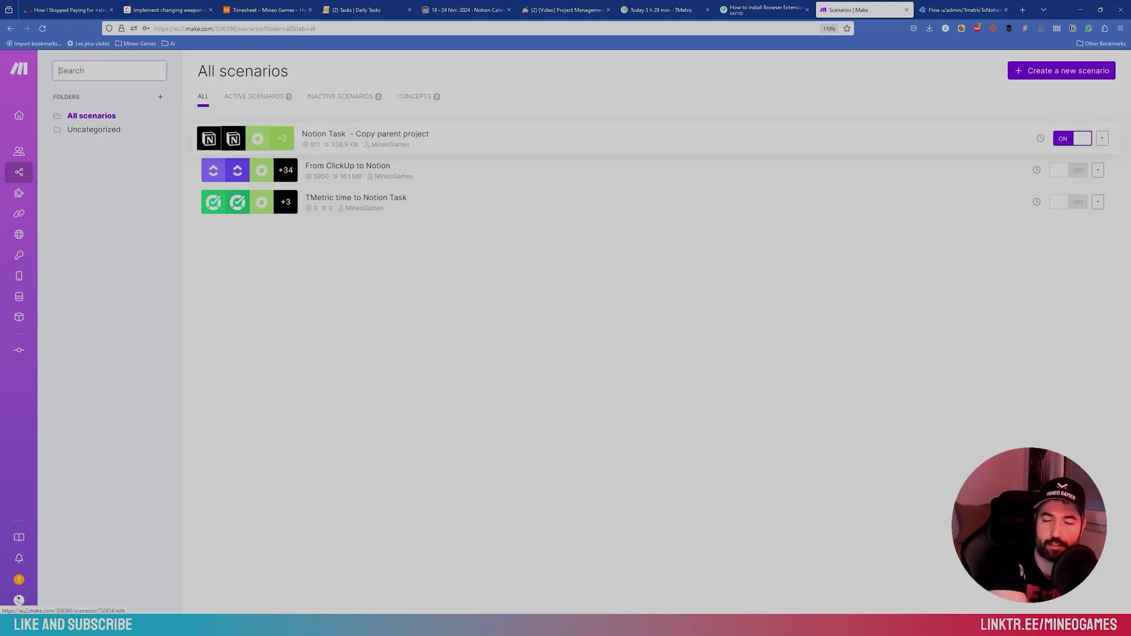
Step: Open the 'From ClickUp to Notion' scenario, check the Watch Tasks module, and discard trial empty modules
left_click(347, 166)
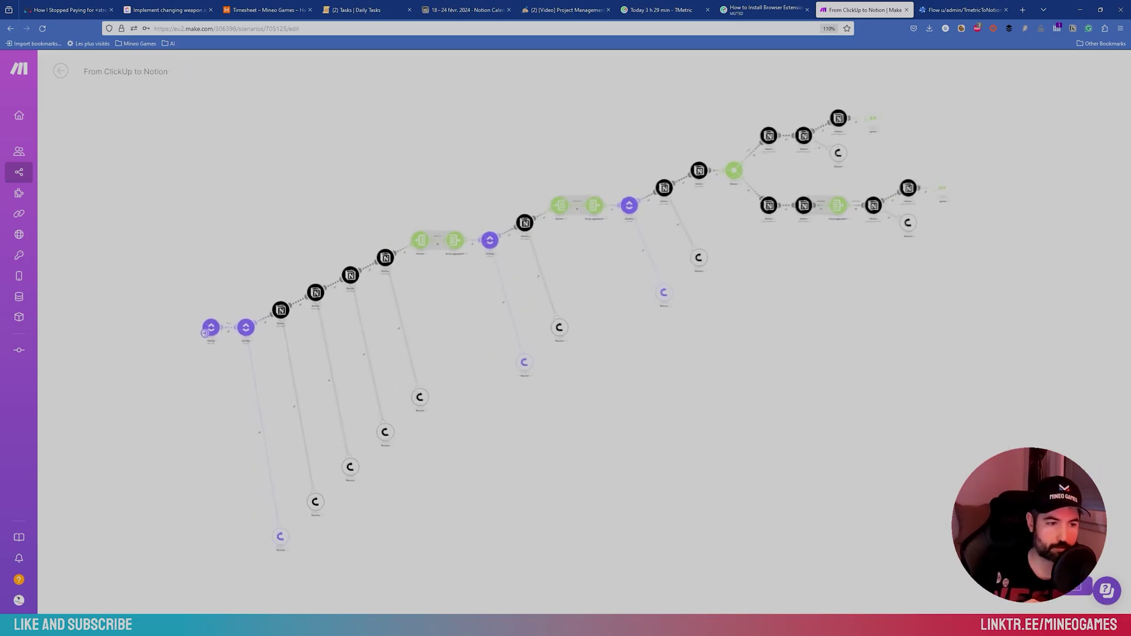
scroll(200, 337, "up", 5)
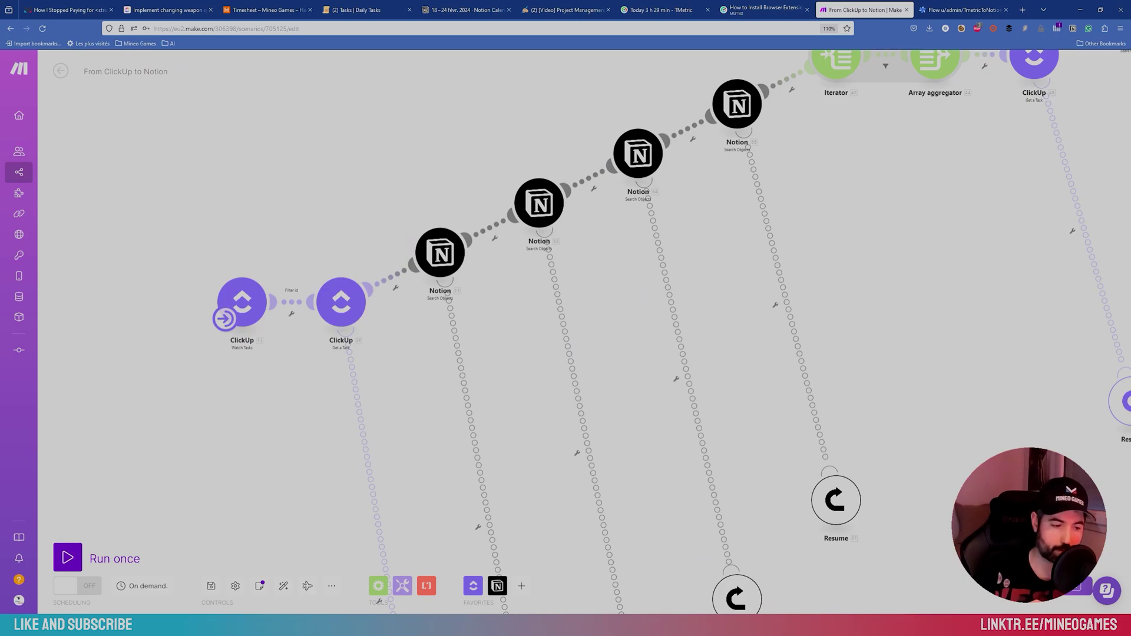
left_click(242, 302)
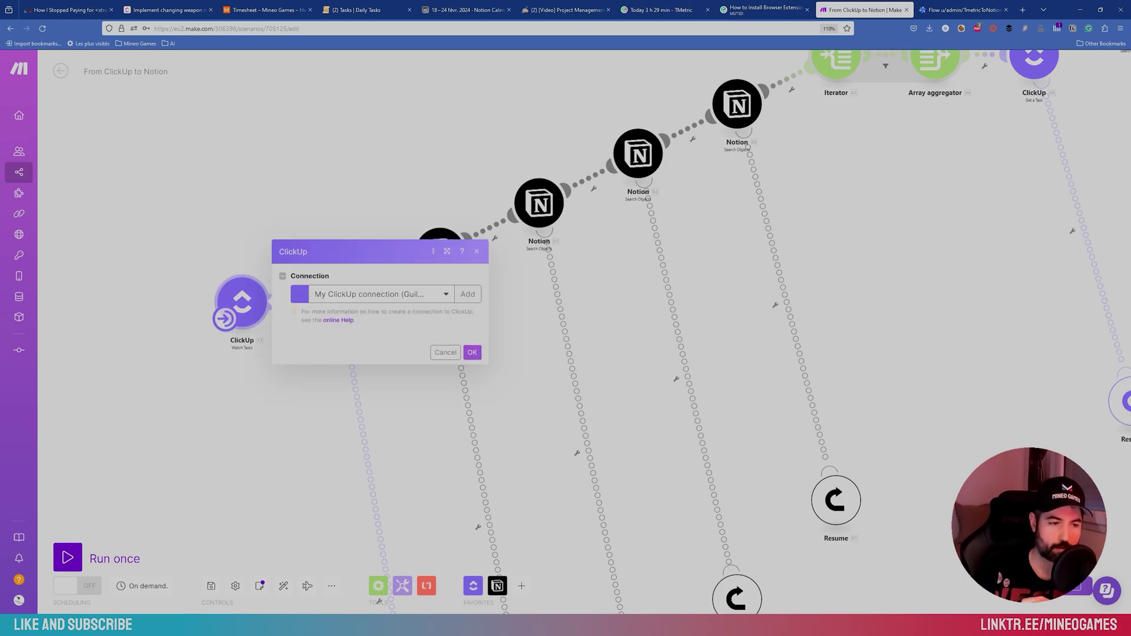
right_click(311, 167)
left_click(348, 175)
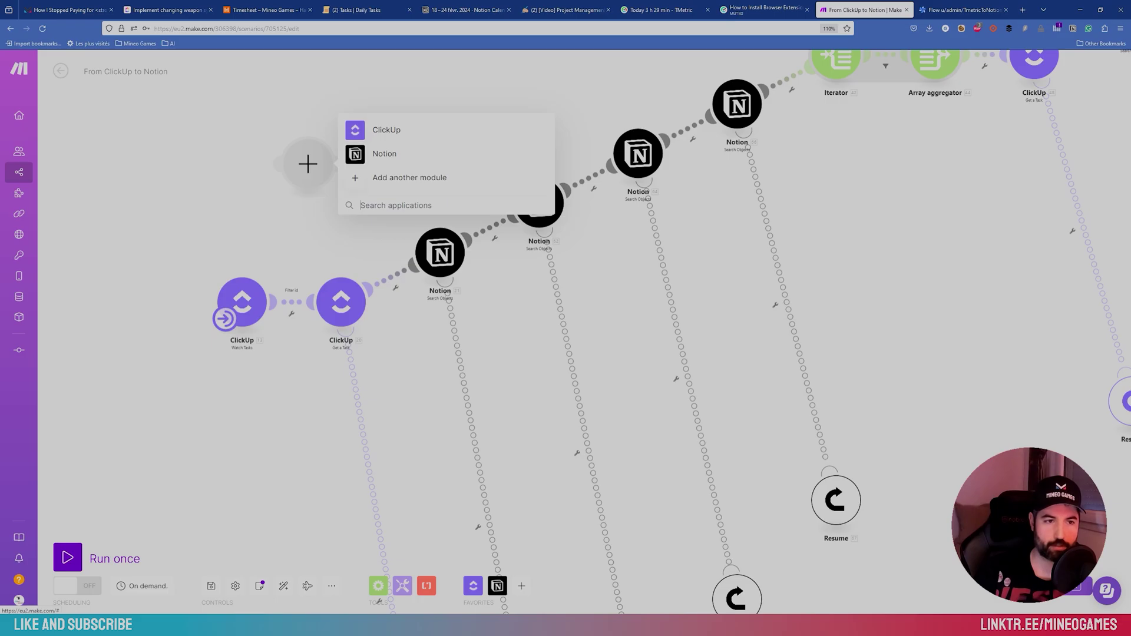
left_click(408, 178)
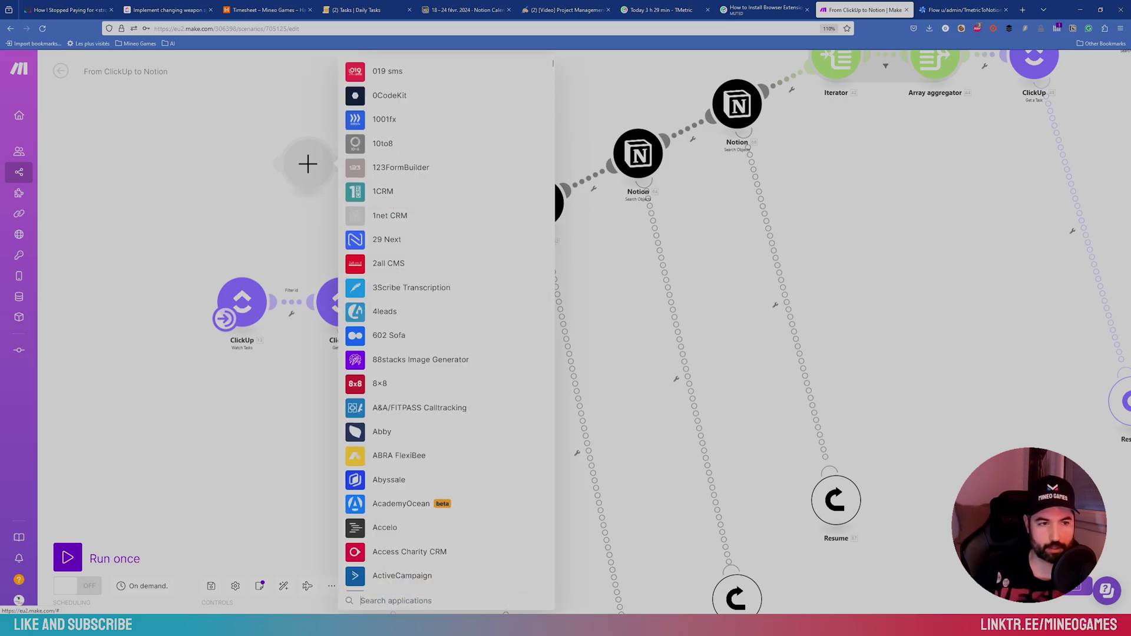
left_click(330, 164)
left_click(338, 165)
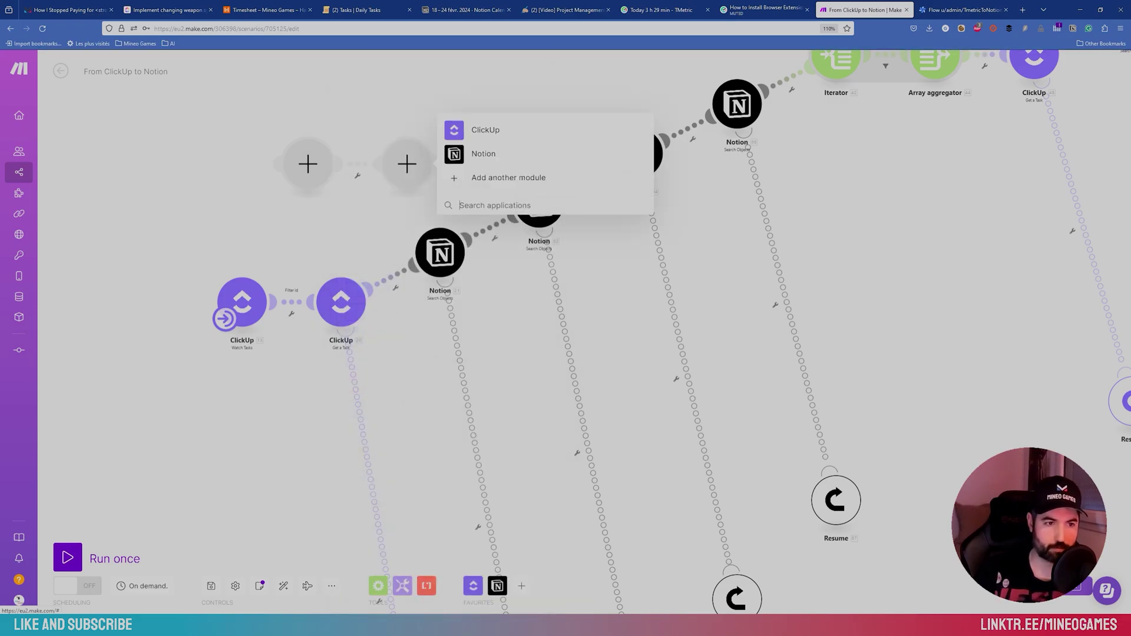
key("Escape")
Step: Show the scenario notes and pan across to the Router and the Notion database-item module
left_click(259, 585)
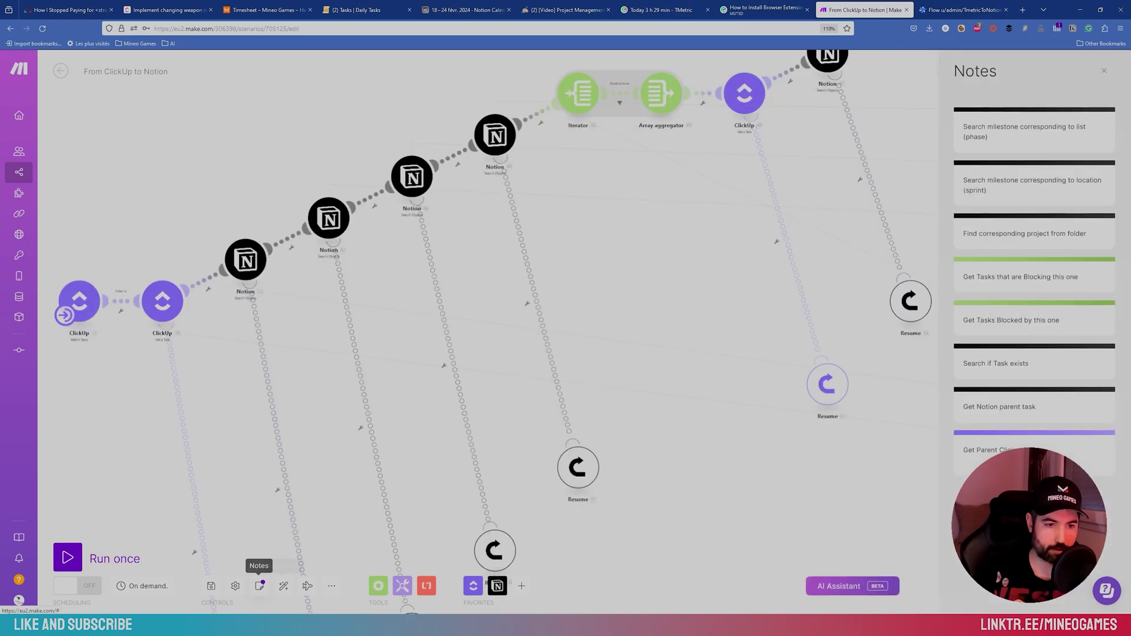
scroll(329, 570, "down", 2)
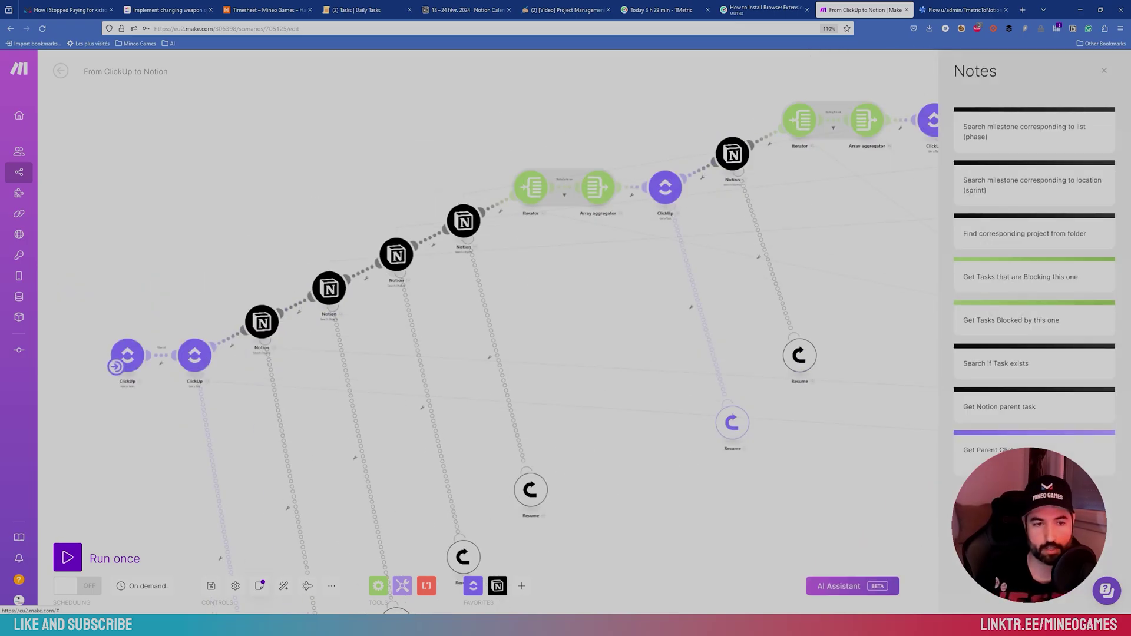
scroll(388, 496, "down", 3)
scroll(745, 365, "up", 3)
left_click_drag(745, 365, 642, 433)
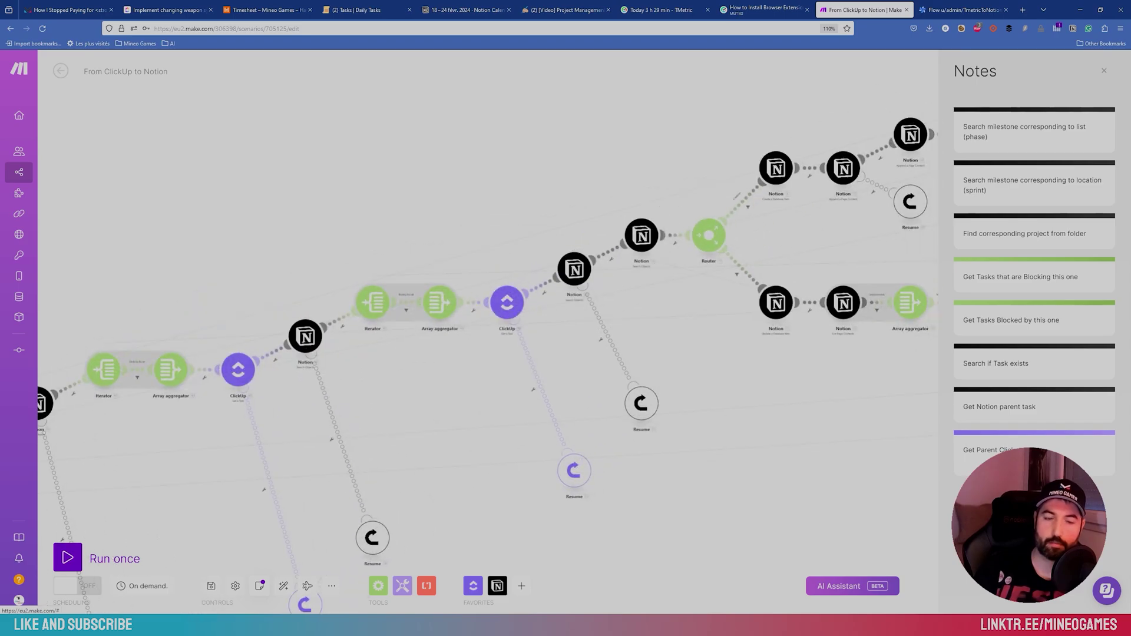
scroll(717, 293, "up", 1)
left_click_drag(718, 293, 495, 352)
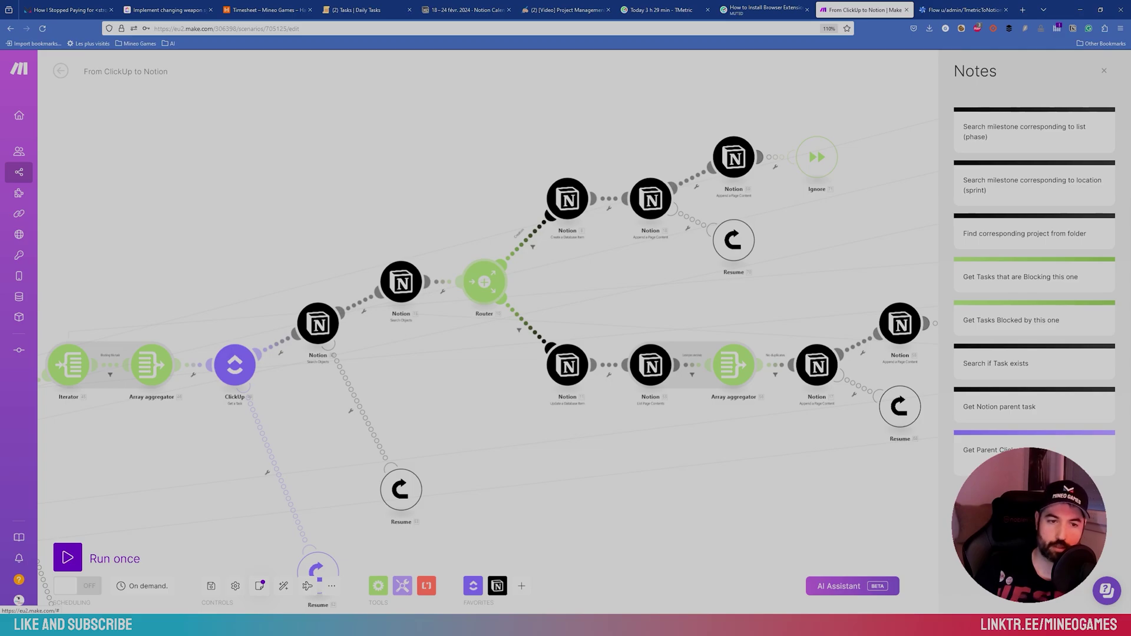
scroll(537, 240, "up", 3)
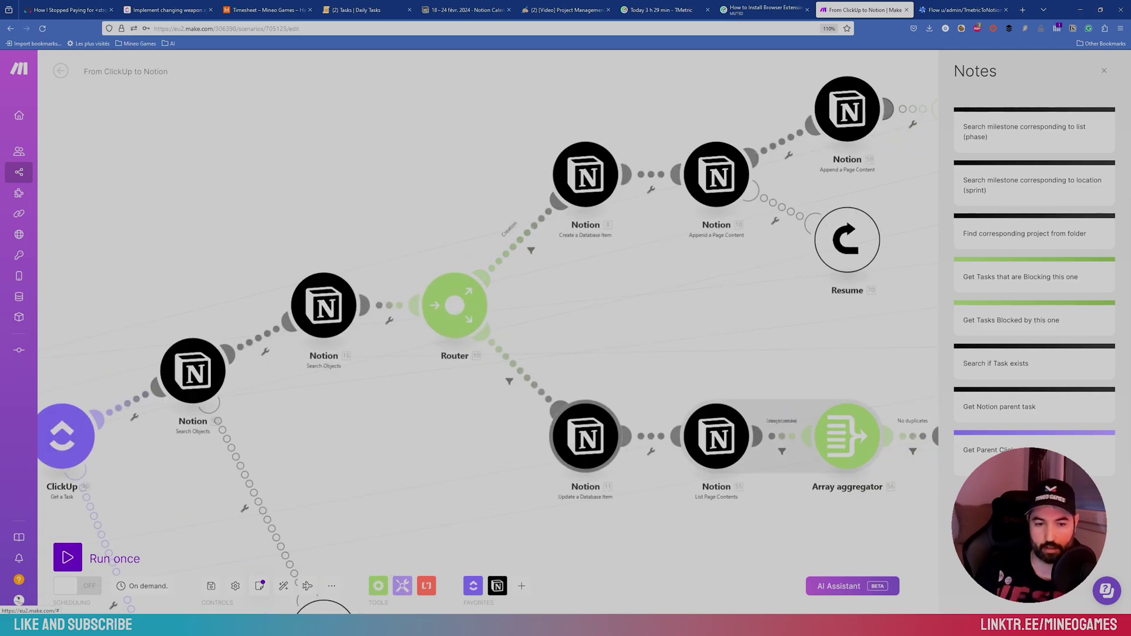
scroll(635, 428, "down", 5)
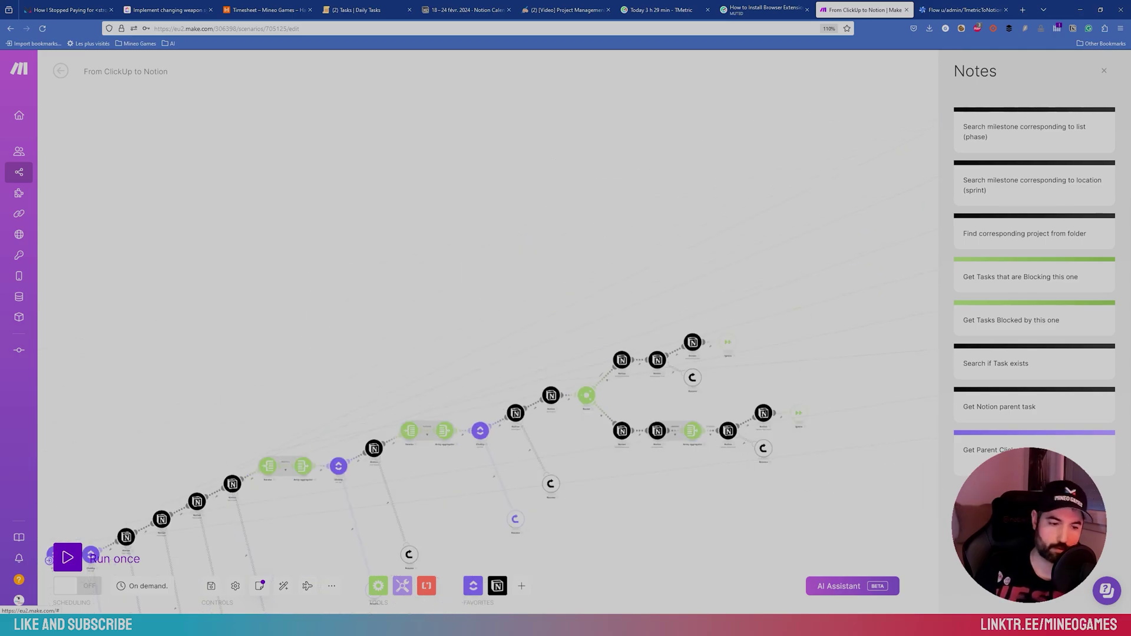
left_click_drag(654, 401, 638, 317)
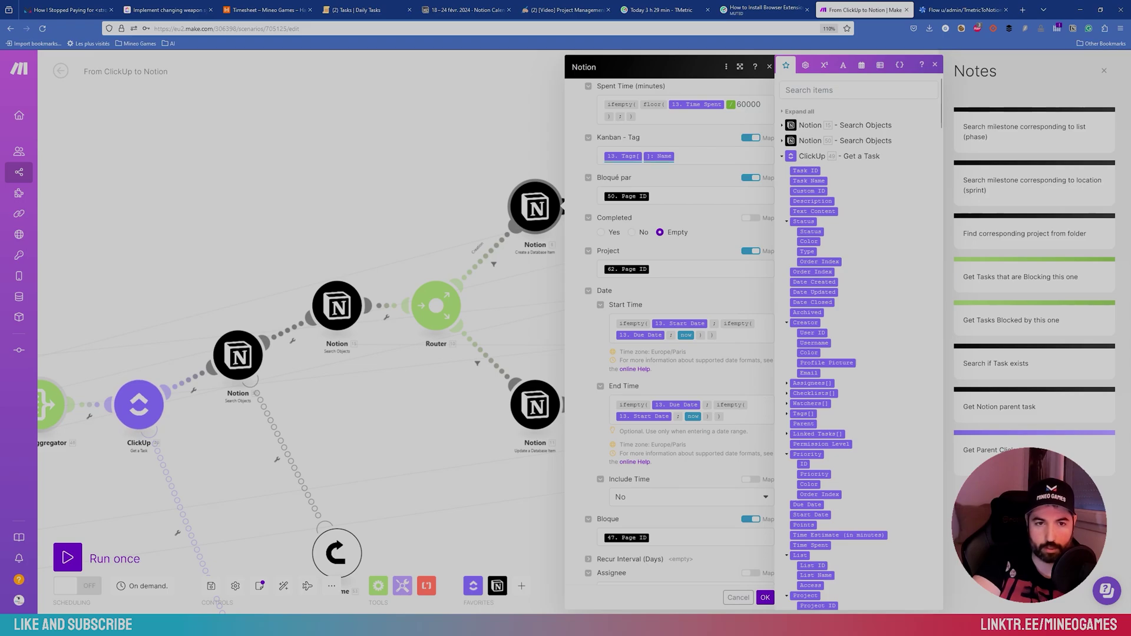
Step: Review the Notion module's mapped fields, including the Spent Time formula and the dates
scroll(669, 330, "up", 1)
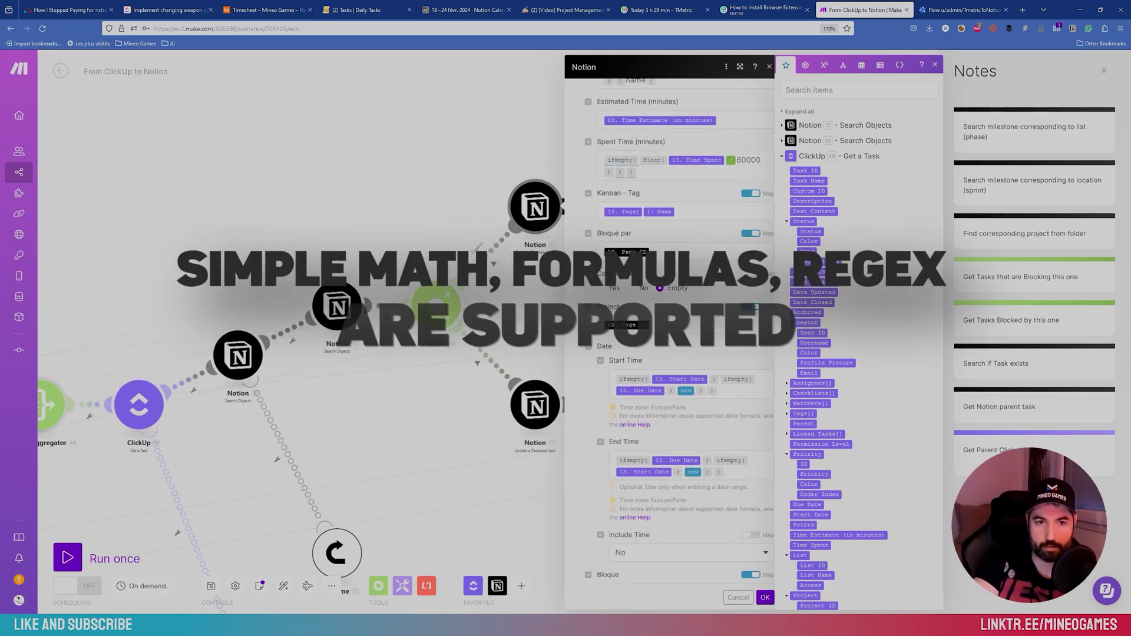
scroll(668, 330, "down", 8)
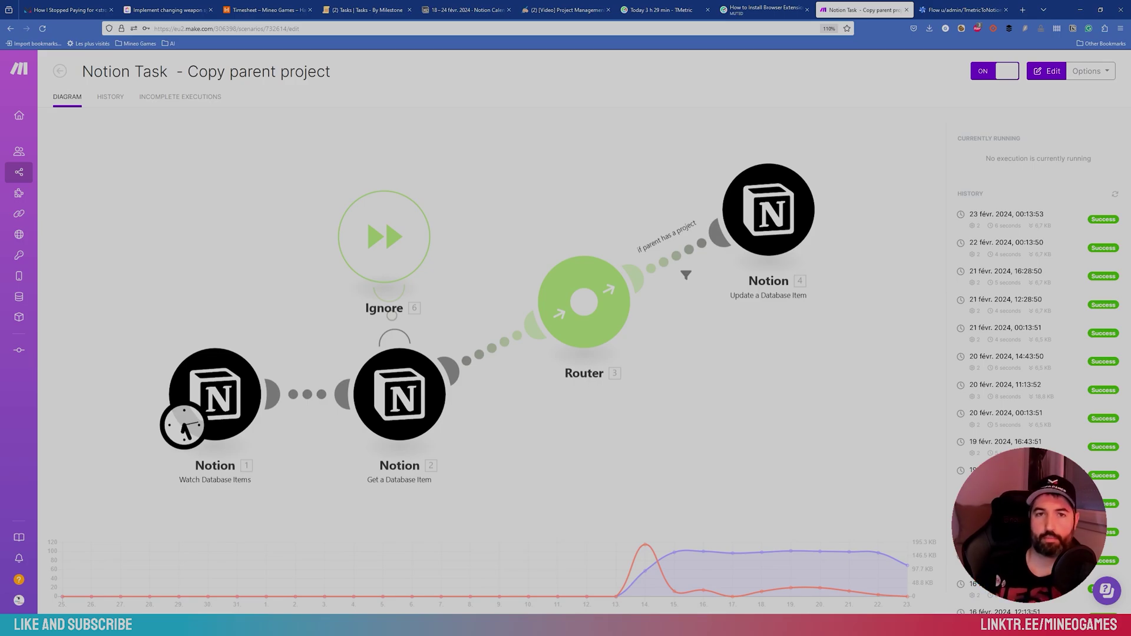
Step: Add sub-task 'Task without Sub-Tasks' under Document Lighting Interior and set its project to Vermin Exterminator
left_click(366, 10)
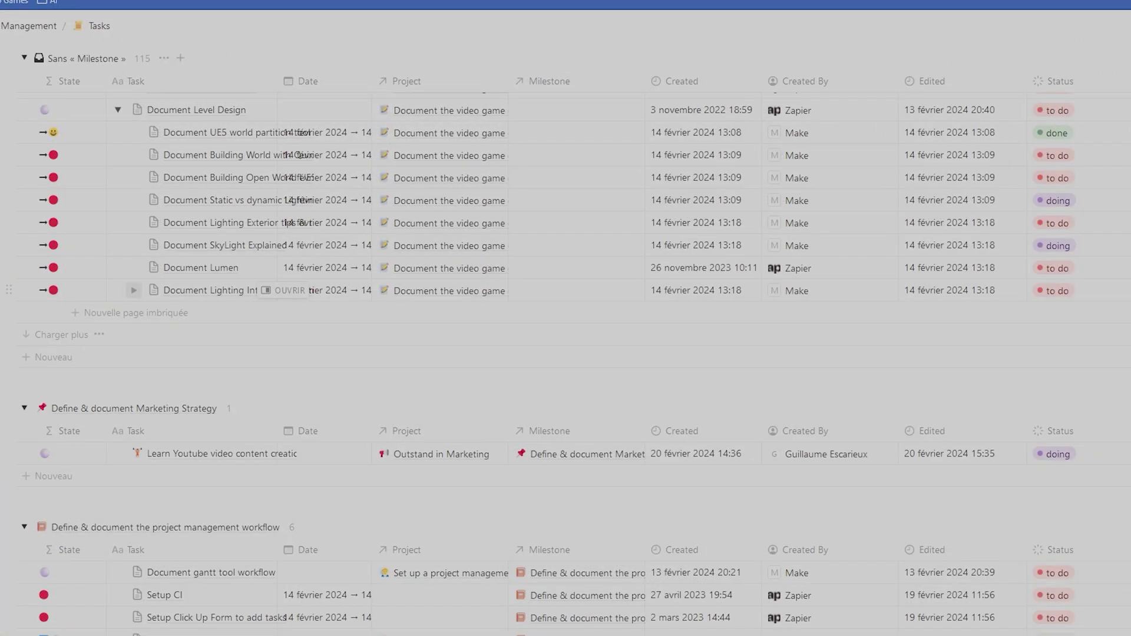
left_click(134, 290)
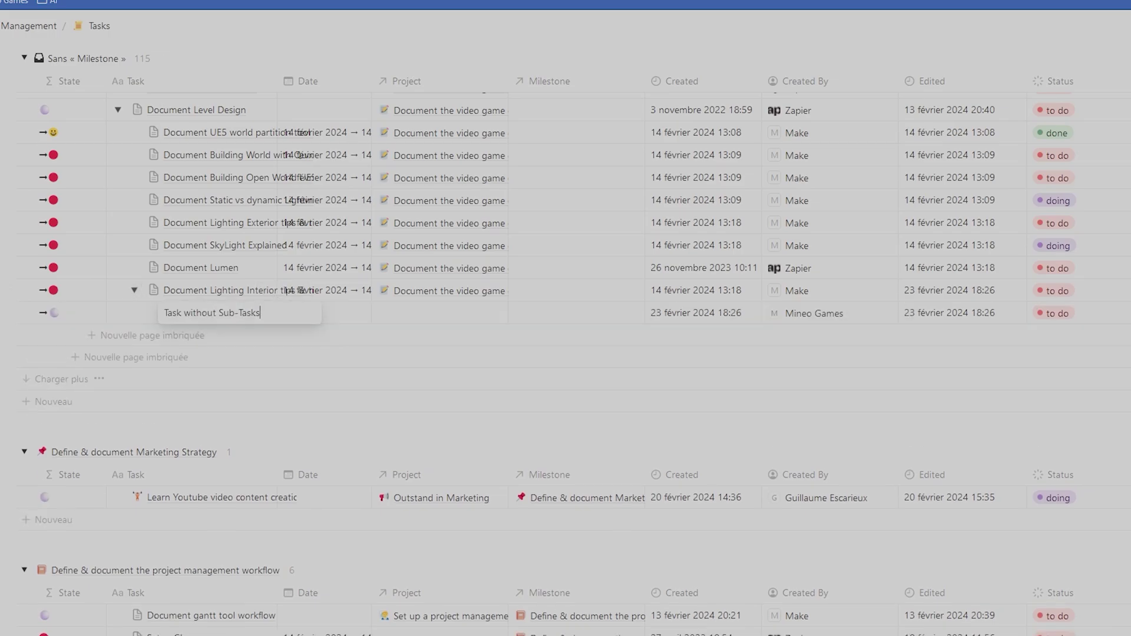
key("Return")
left_click(259, 313)
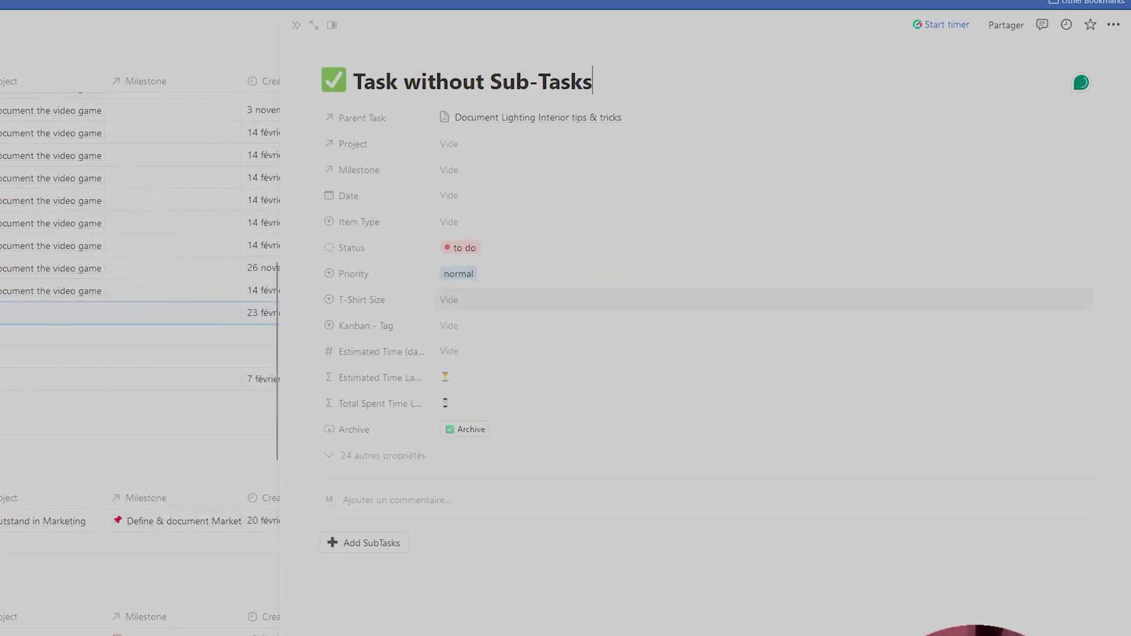
left_click(500, 143)
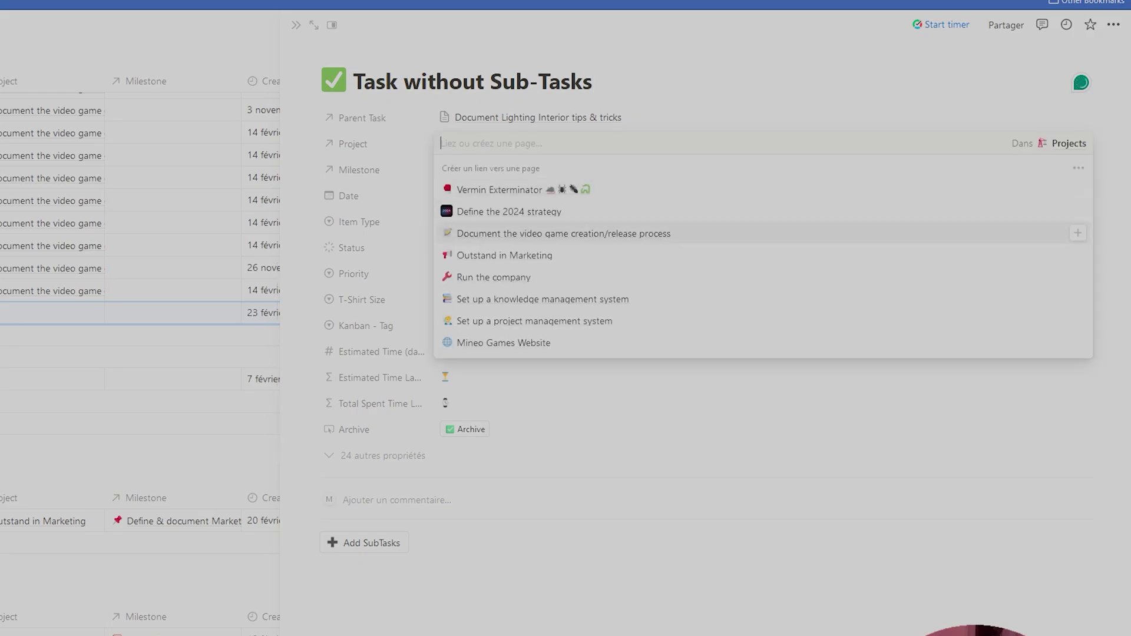
left_click(499, 190)
key("Escape")
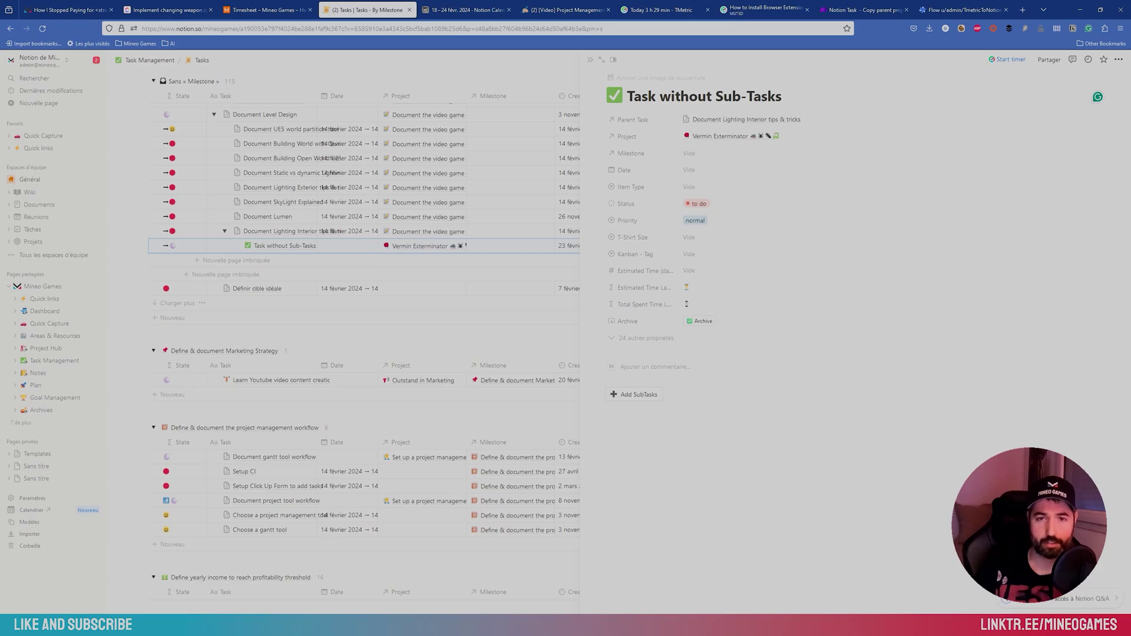
Step: Switch between Make's Copy parent project scenario and the Notion tasks view, ending on the scenario
left_click(862, 10)
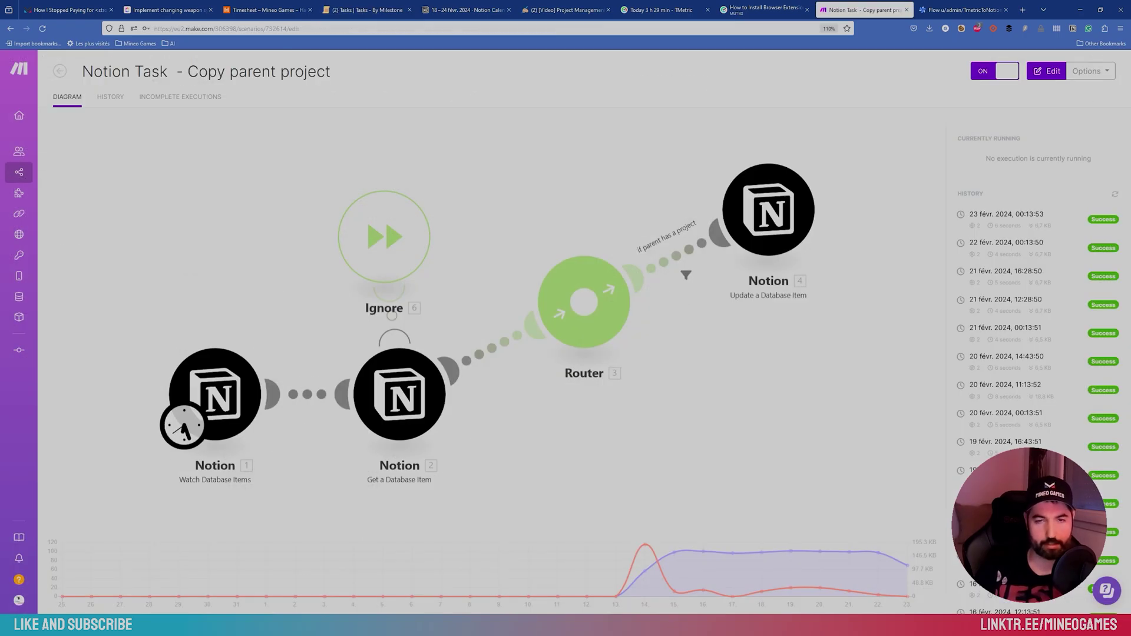
left_click(368, 10)
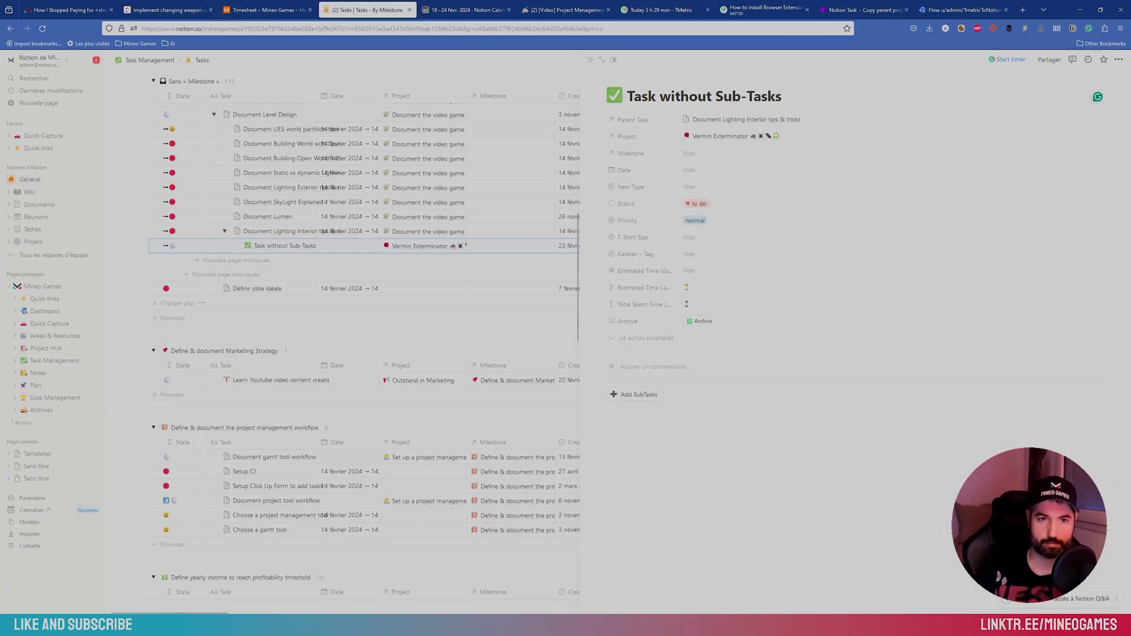
key("ctrl+Tab")
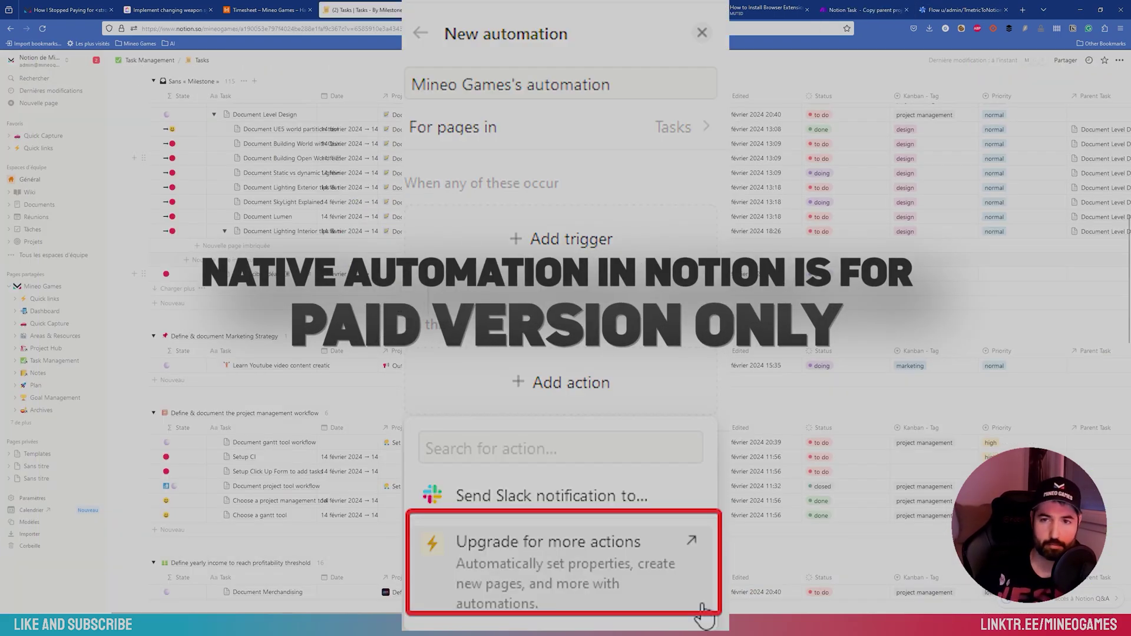
Step: Open TMetric's Projects Summary report from the Reports menu
left_click_drag(1128, 256, 1128, 112)
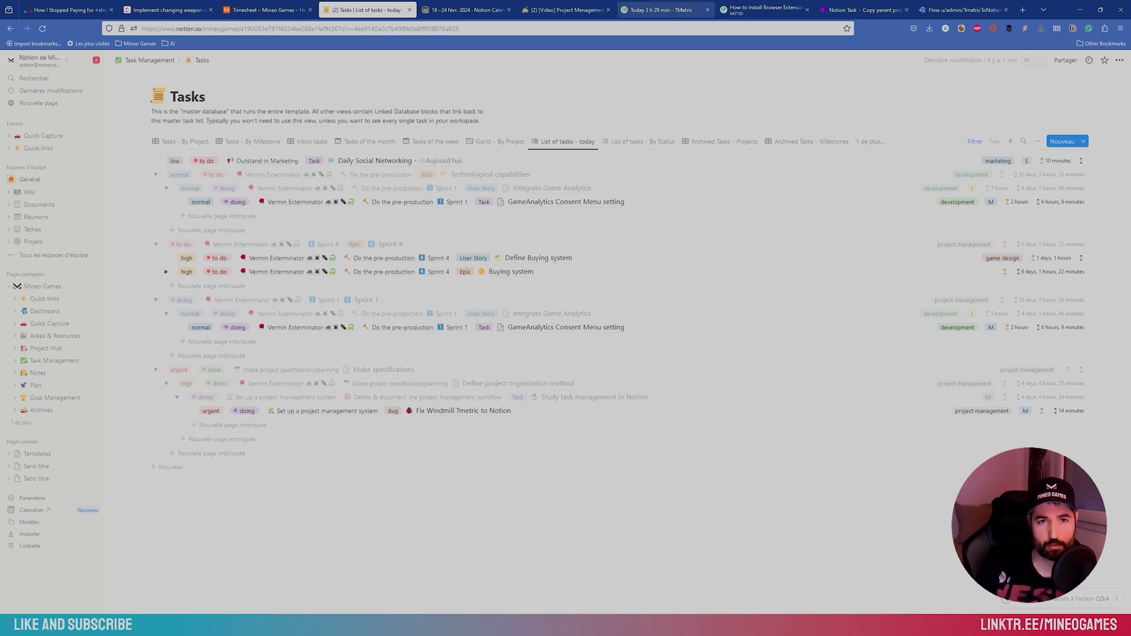
left_click(660, 10)
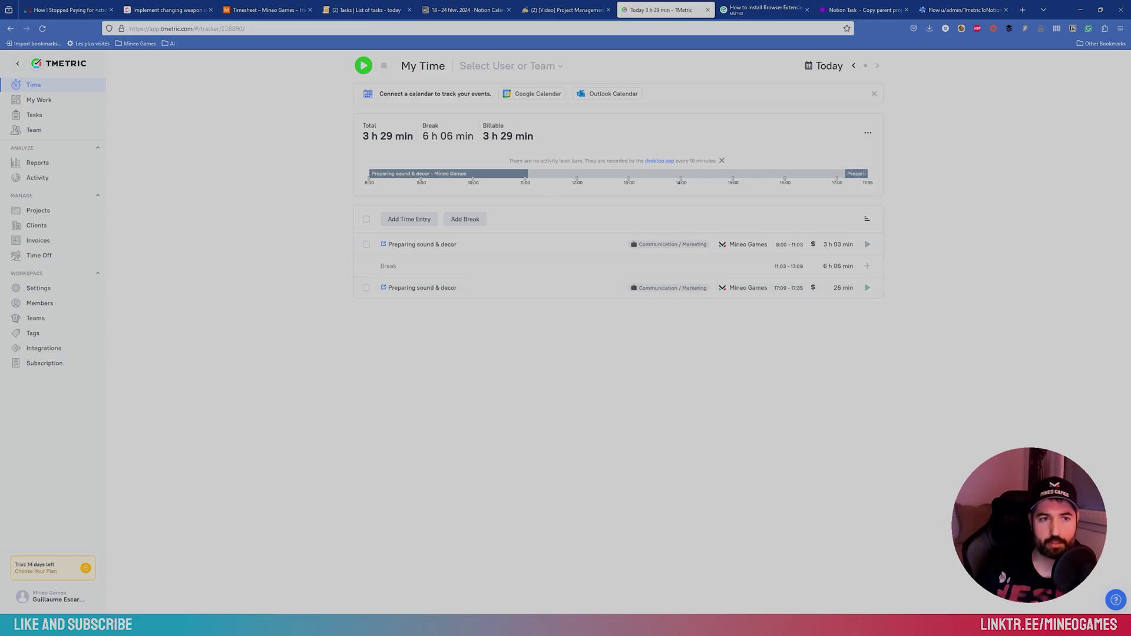
mouse_move(38, 163)
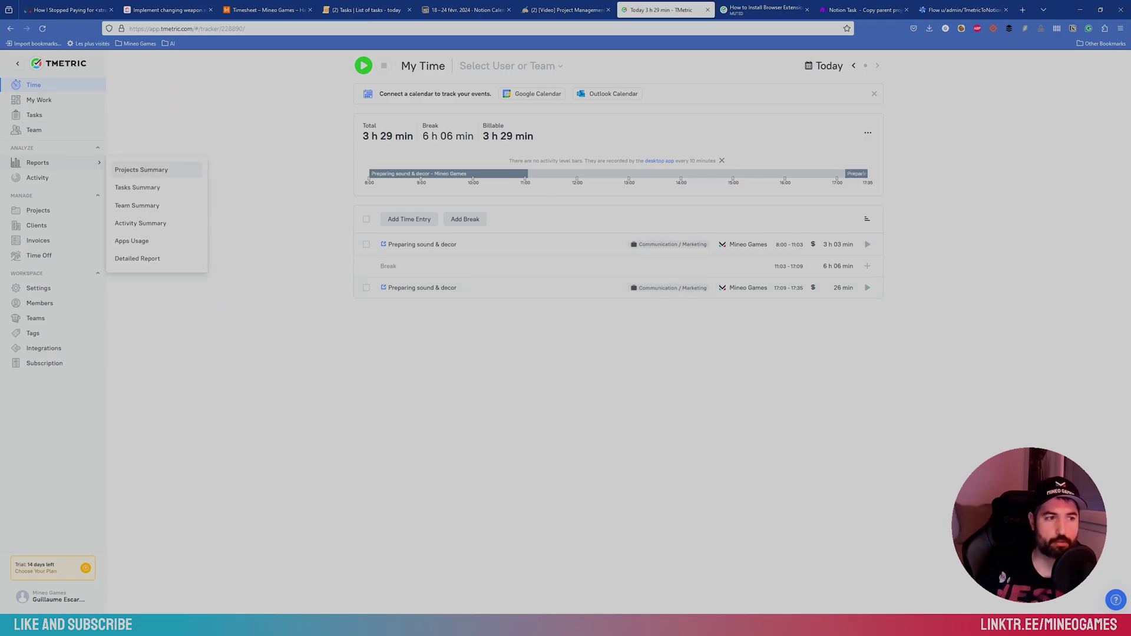
left_click(141, 170)
Step: Bring up the Notion task page '[Video] Project Management: from Clickup to Notion'
left_click(567, 10)
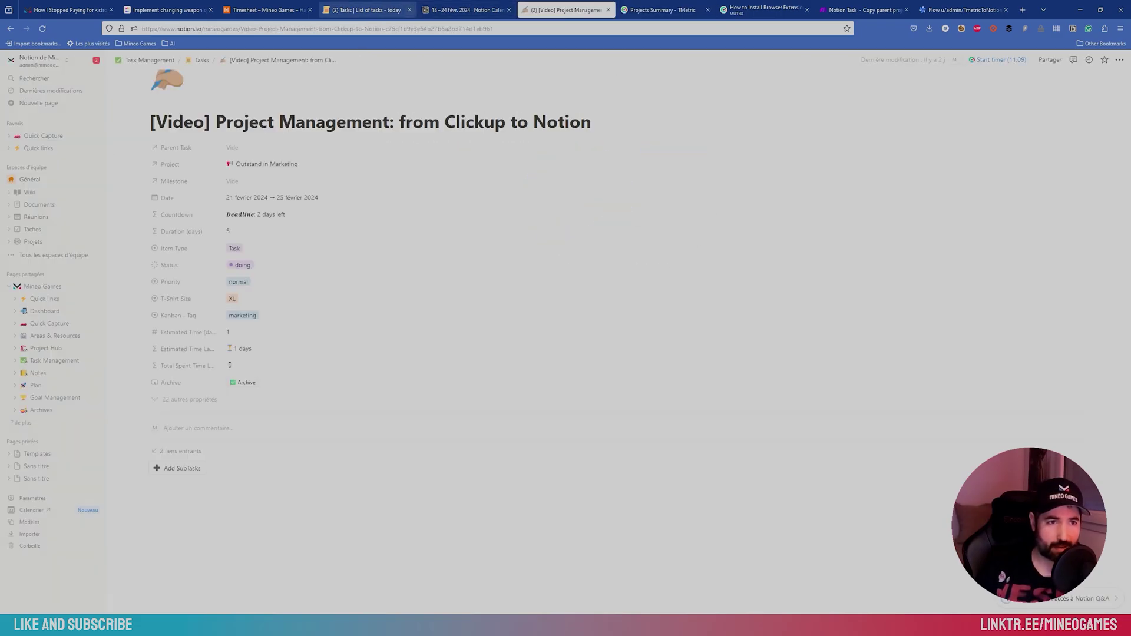
left_click(366, 10)
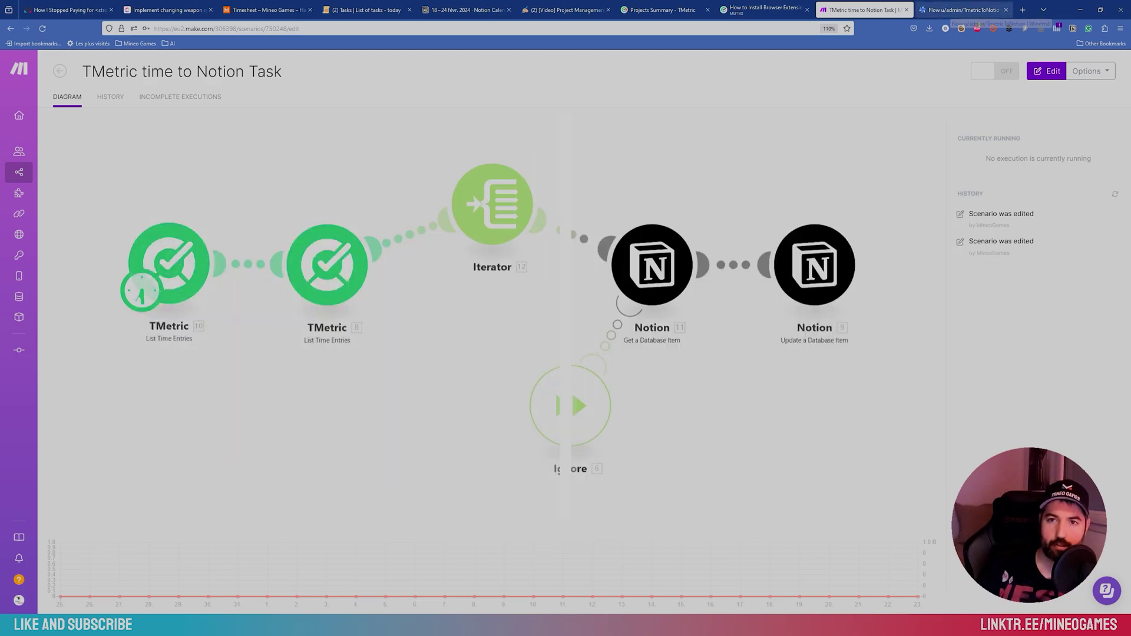
Step: Switch to Windmill's 'Synchronize Tmetric to notion' flow (u/admin/TmetricToNotion)
left_click(964, 10)
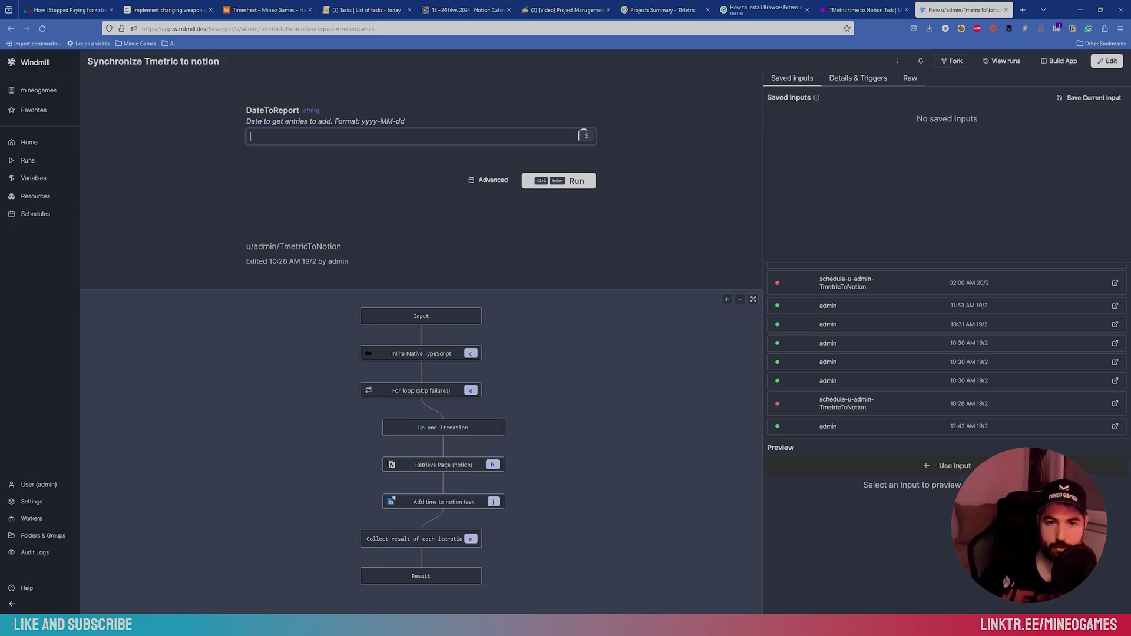
Step: Select the flow's Input node, then the inline TypeScript step that fetches TMetric time entries
left_click(421, 316)
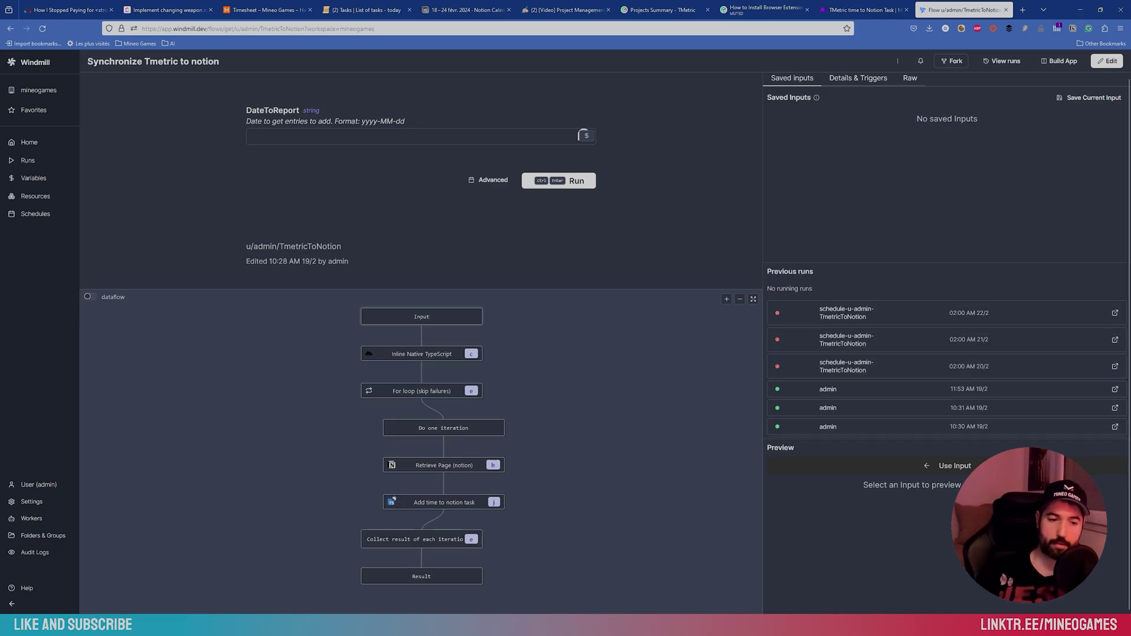
left_click(421, 354)
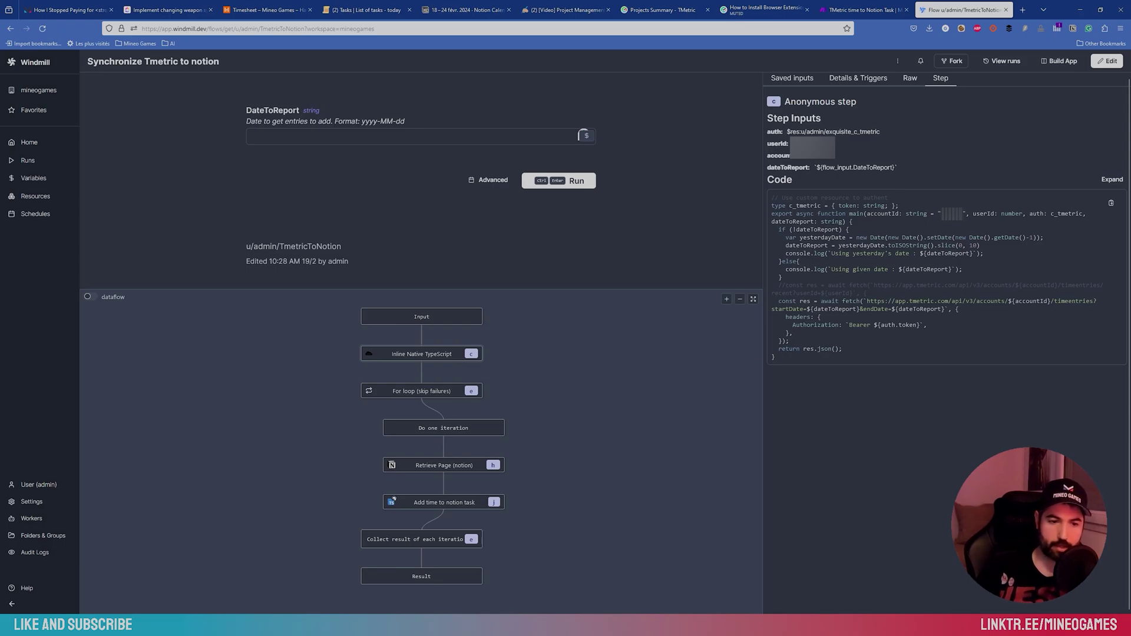
Step: Step through the For loop iterator and Retrieve Page (notion) code to reach the Add time to notion task code
left_click(421, 391)
left_click(443, 465)
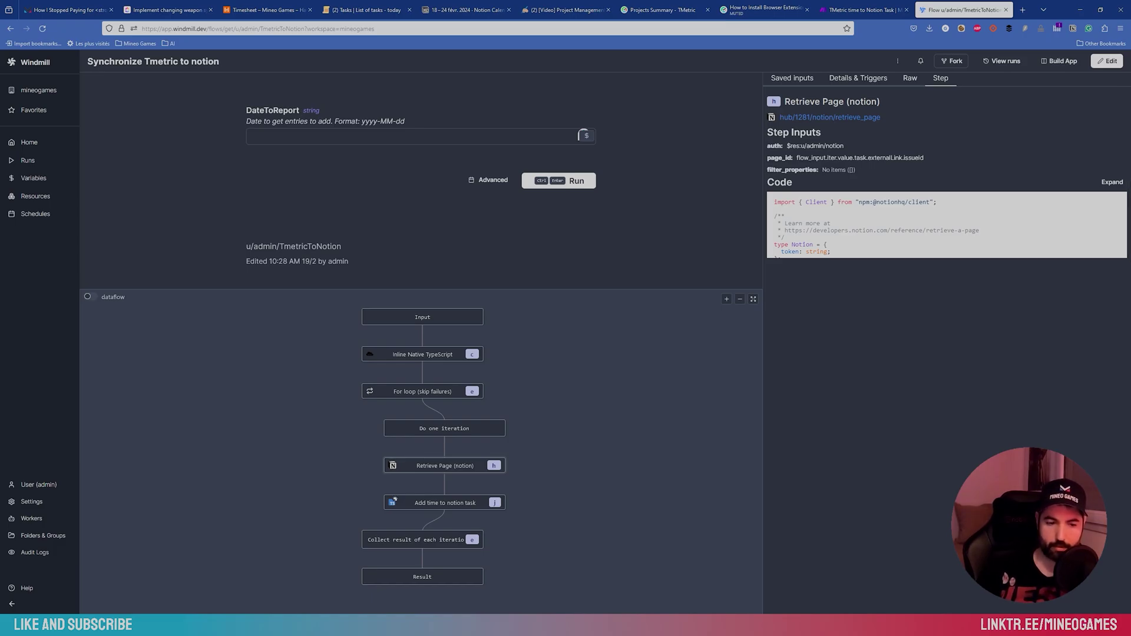
left_click(445, 503)
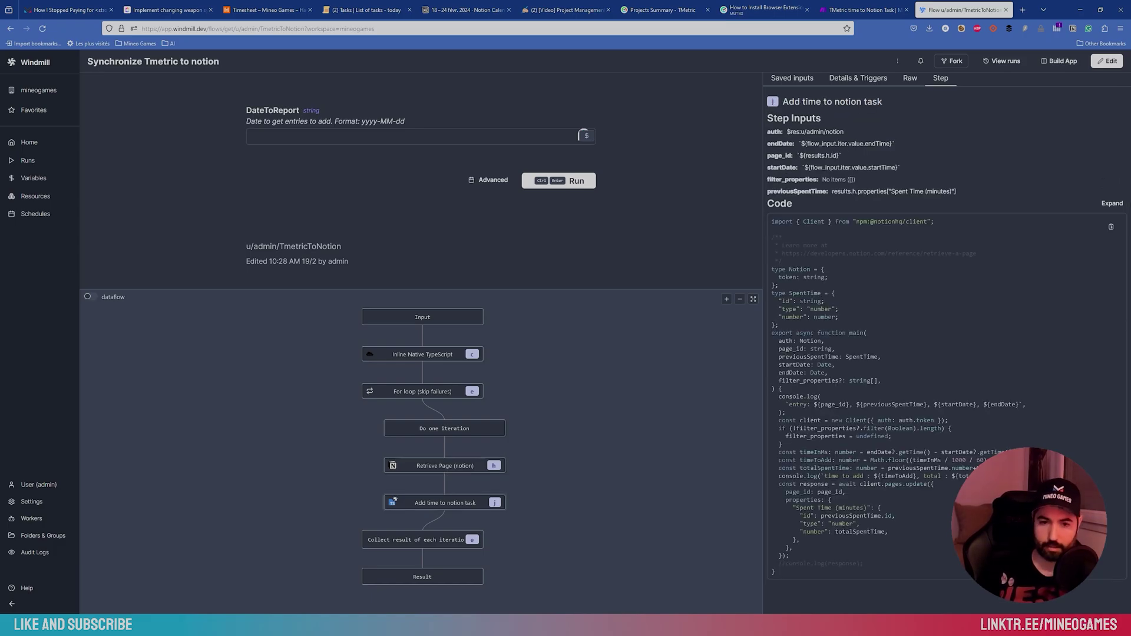